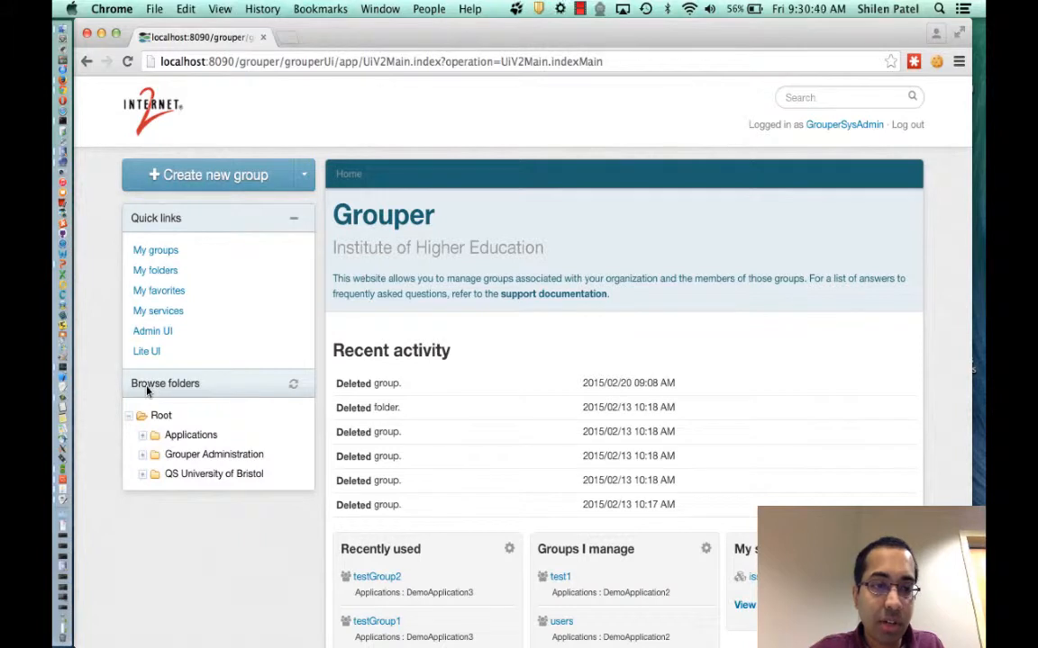
Open the DemoApplication folder under Applications, filter its contents for "staff" and reset the filter
left_click(184, 435)
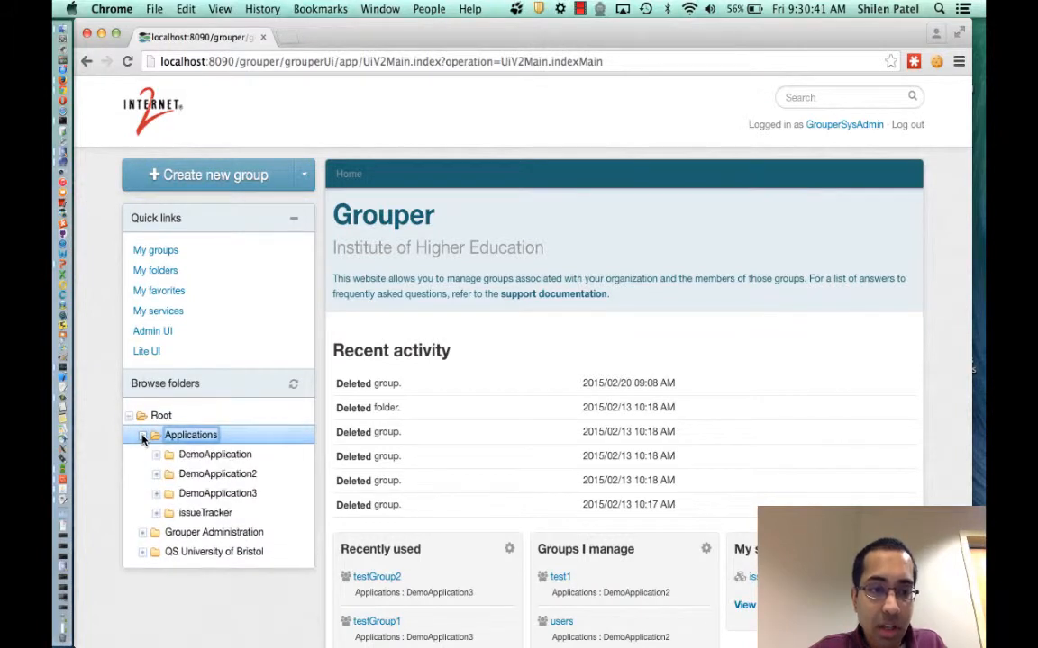
left_click(215, 455)
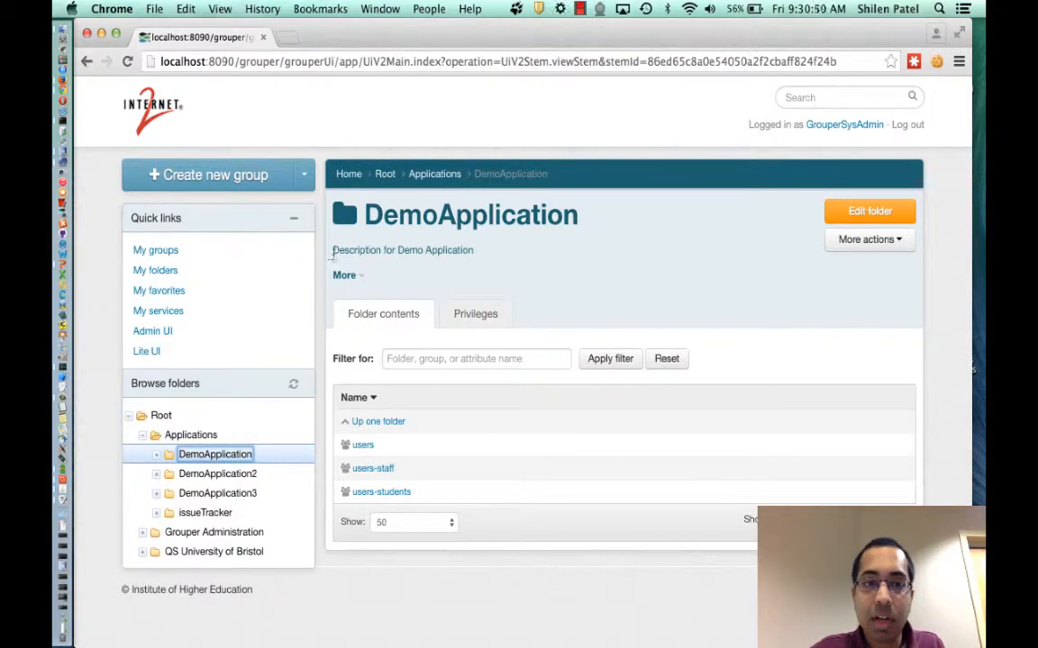
left_click(413, 360)
type("staff")
key("Return")
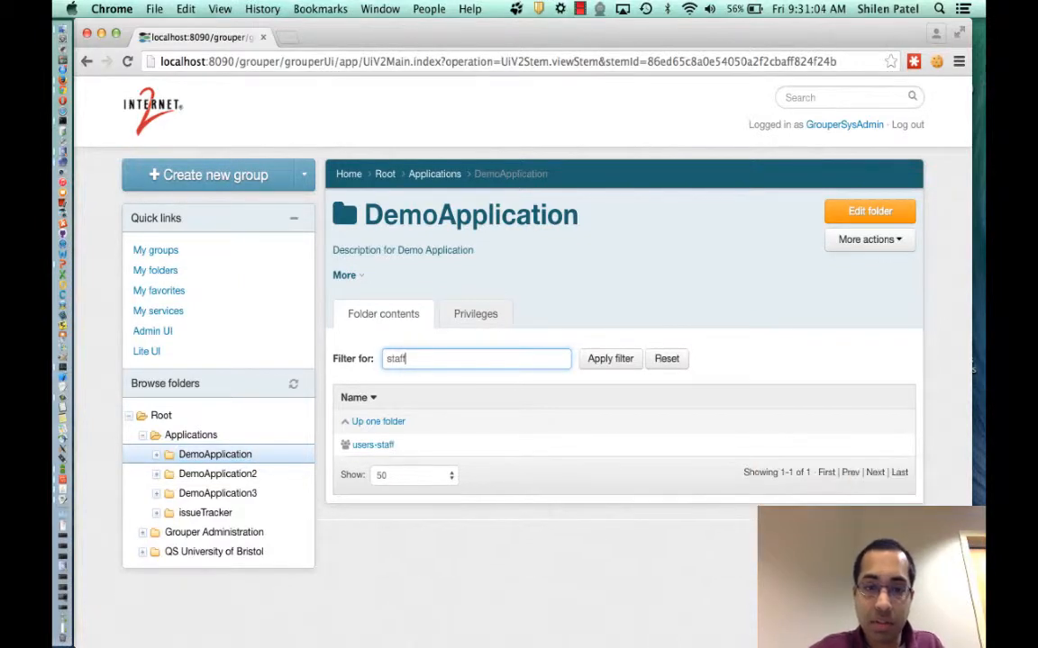
left_click(676, 360)
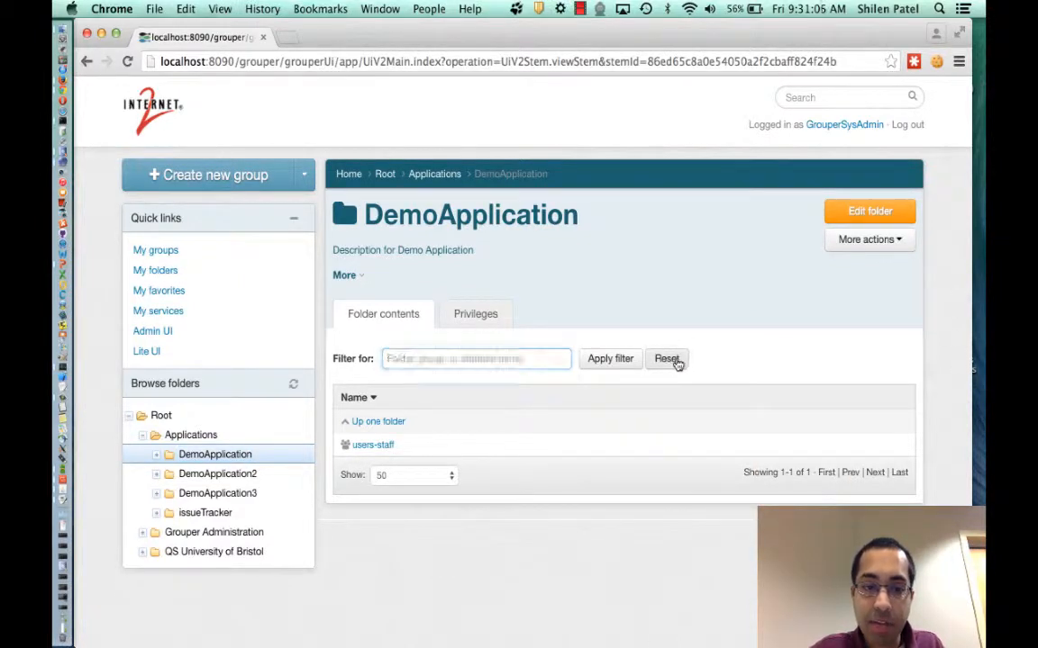
Examine the DemoApplication folder's extended details and the list of additional actions available for it
left_click(343, 275)
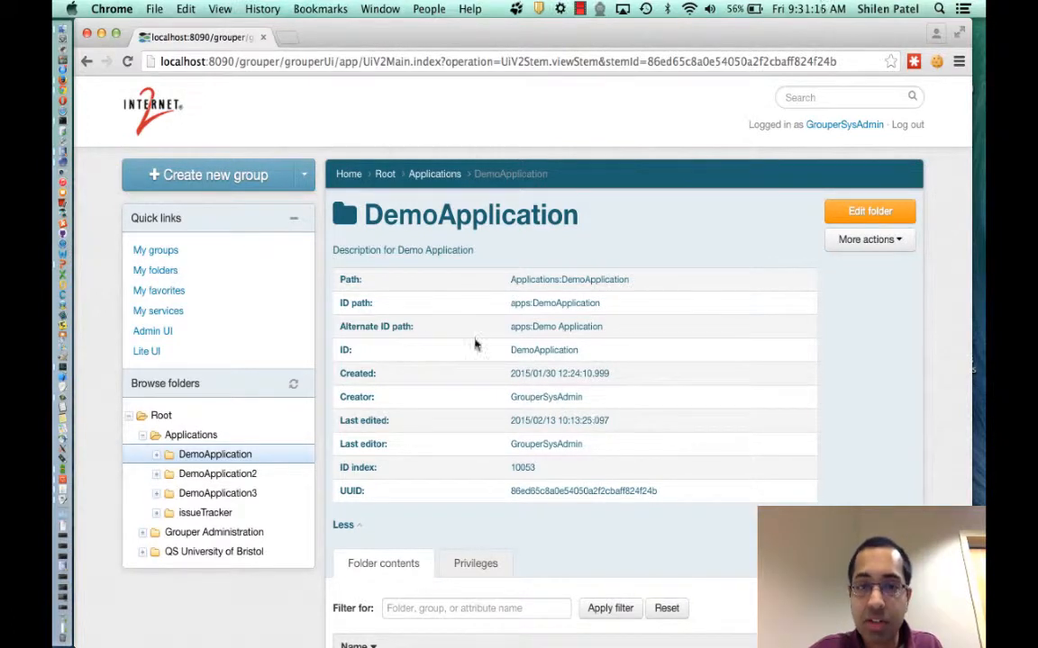
left_click(343, 526)
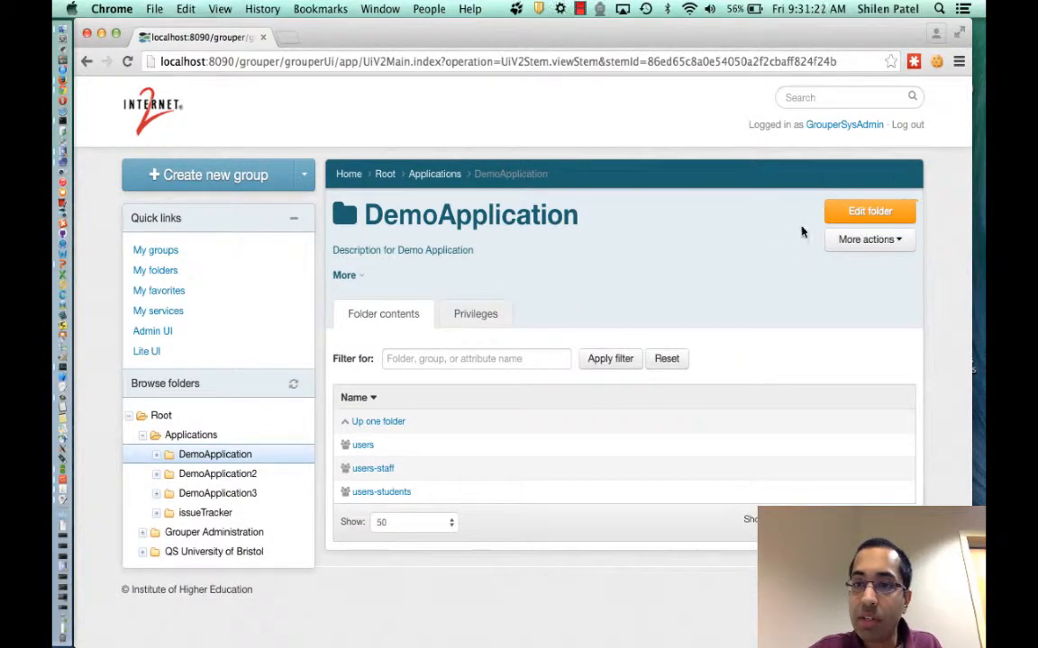
left_click(843, 244)
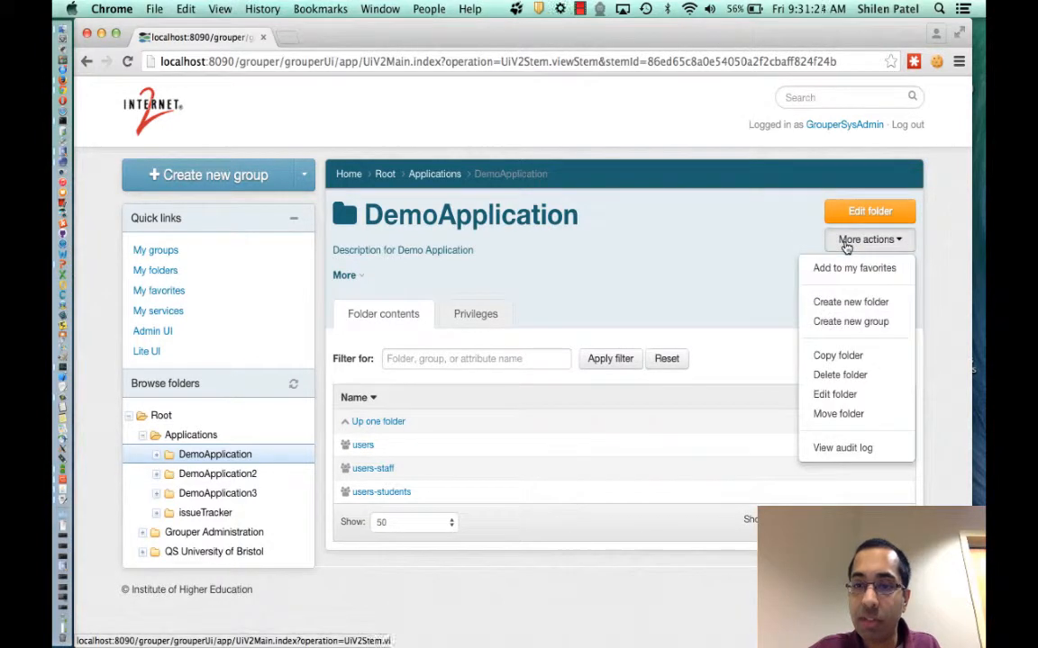
left_click(698, 271)
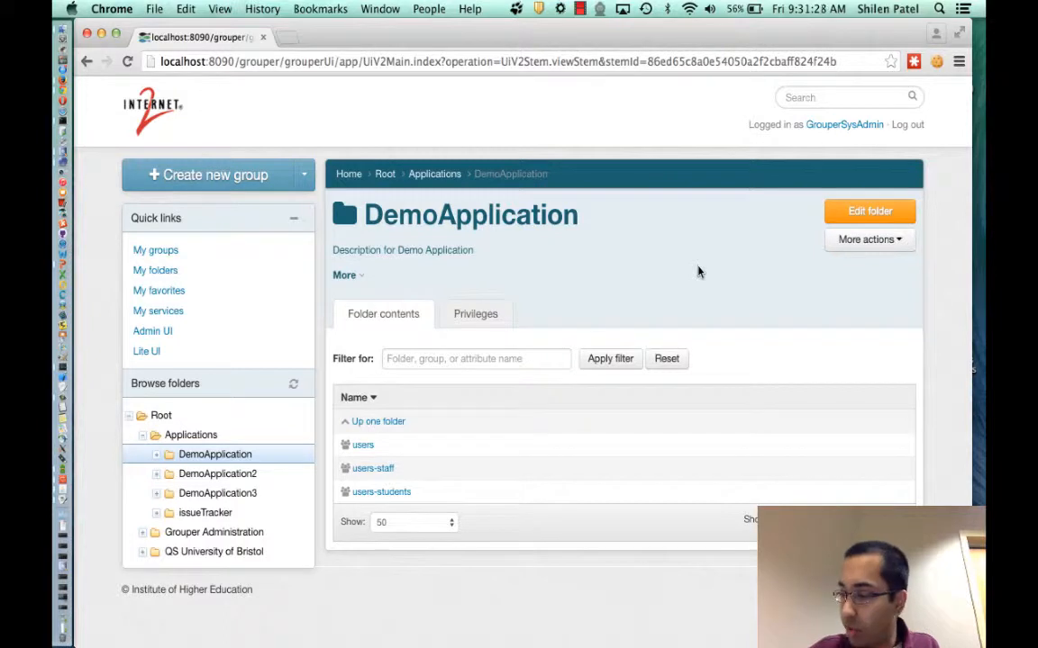
Start creating a new folder and set its parent folder to Applications
left_click(305, 178)
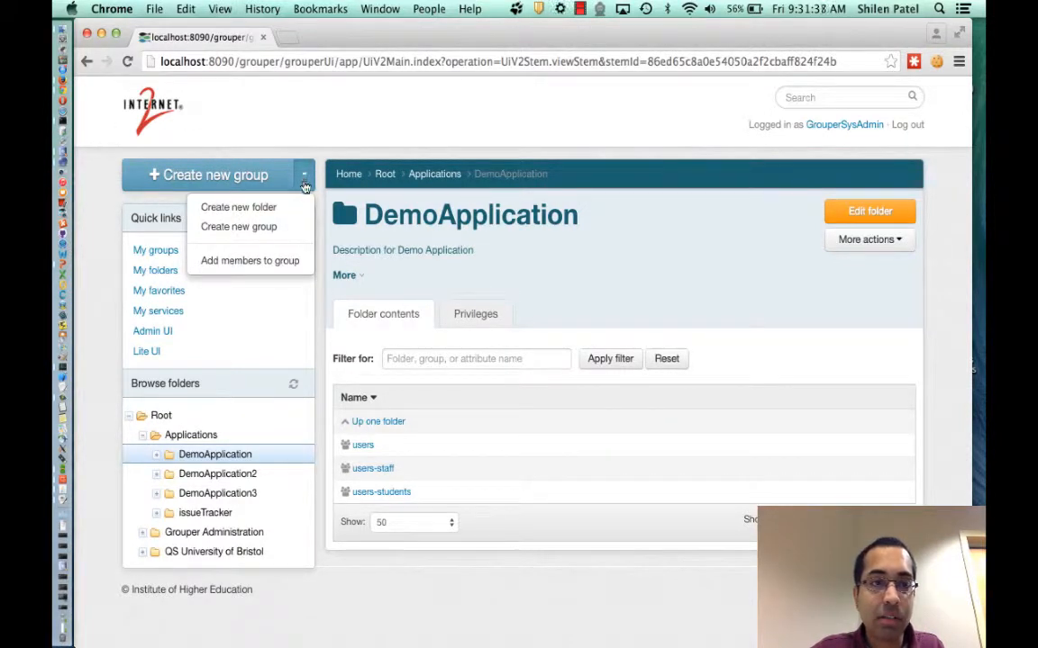
left_click(226, 206)
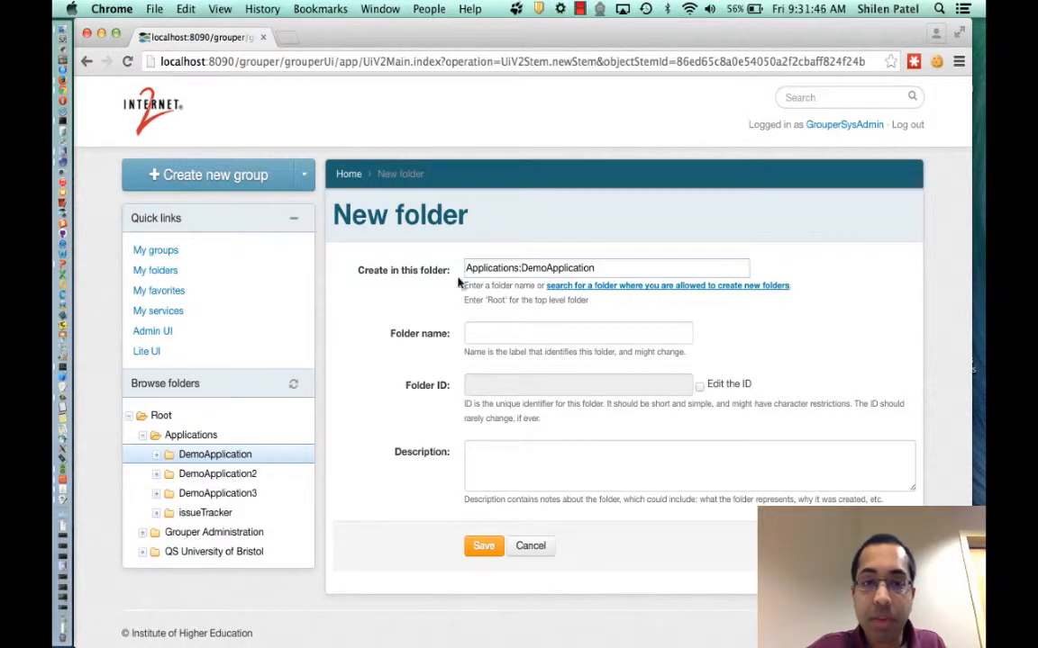
left_click(581, 269)
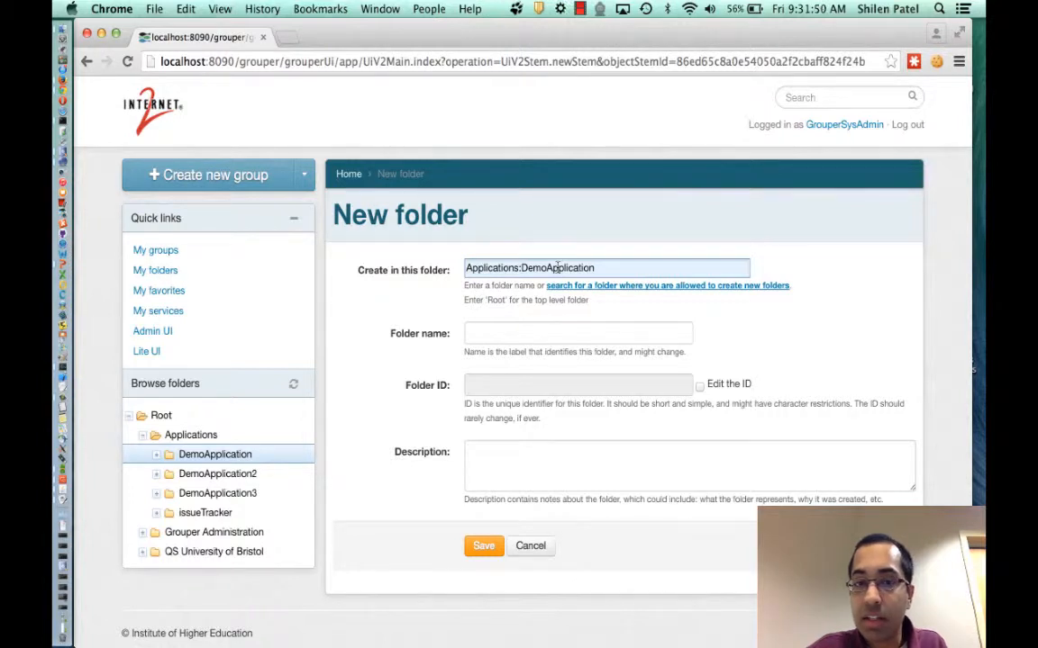
double_click(558, 268)
type("a")
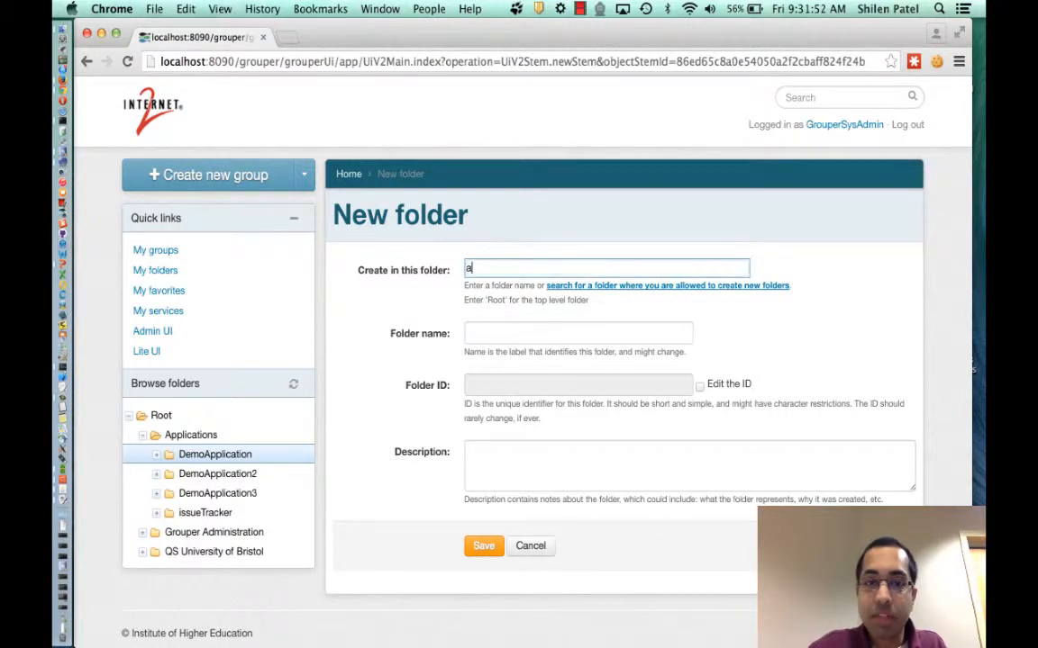
type("ppli")
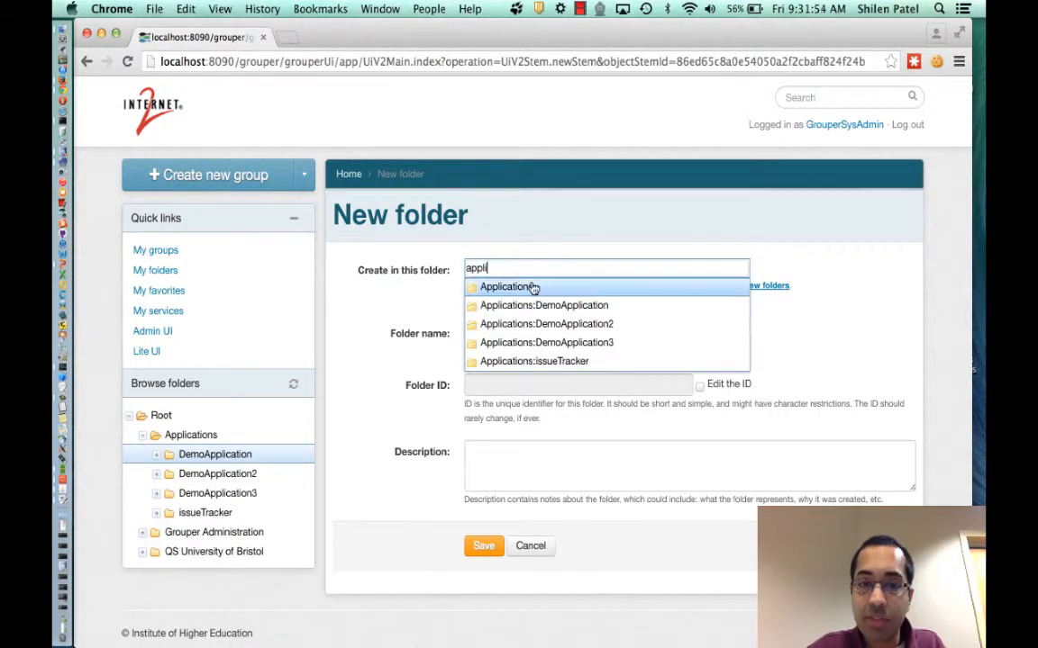
left_click(533, 286)
Name the new folder DemoApplication4 and switch manual editing of its ID on and back off
left_click(505, 336)
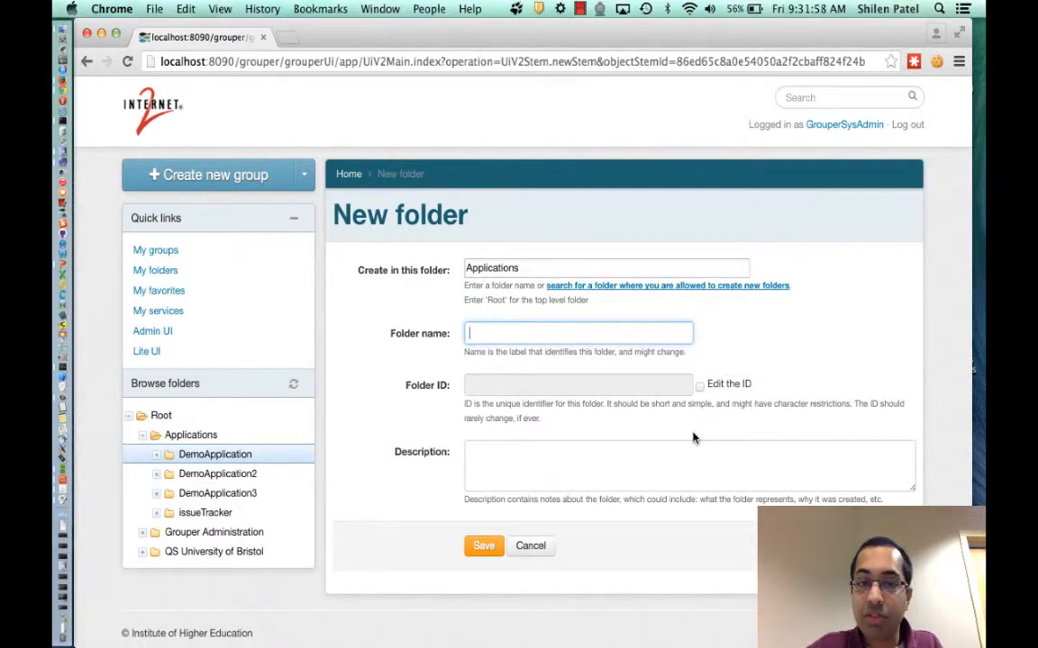
type("DemoApplicat")
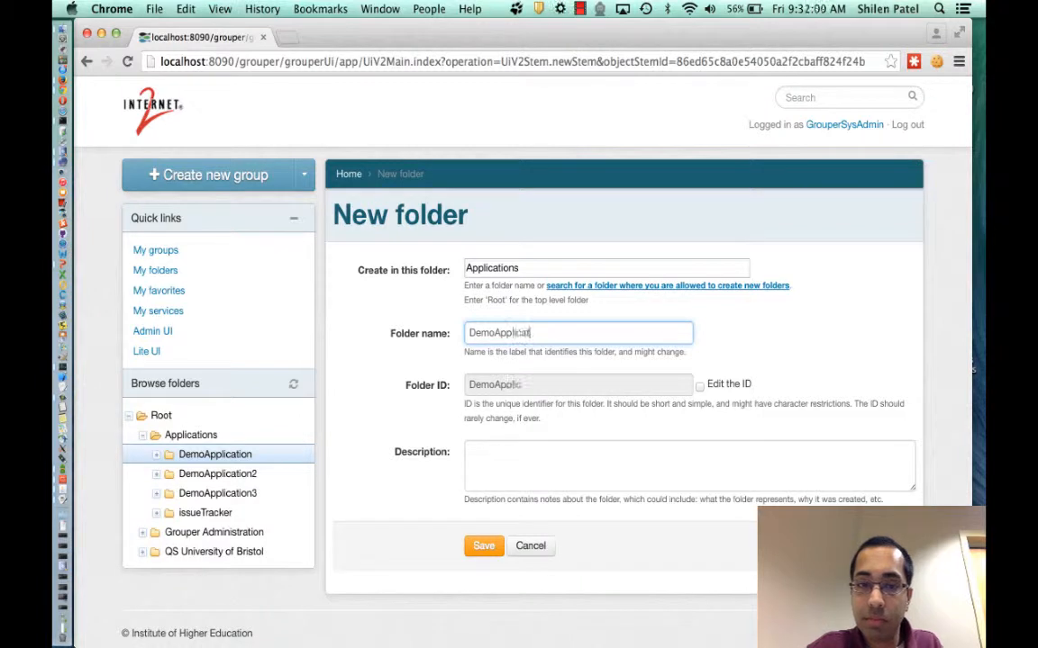
type("ion4")
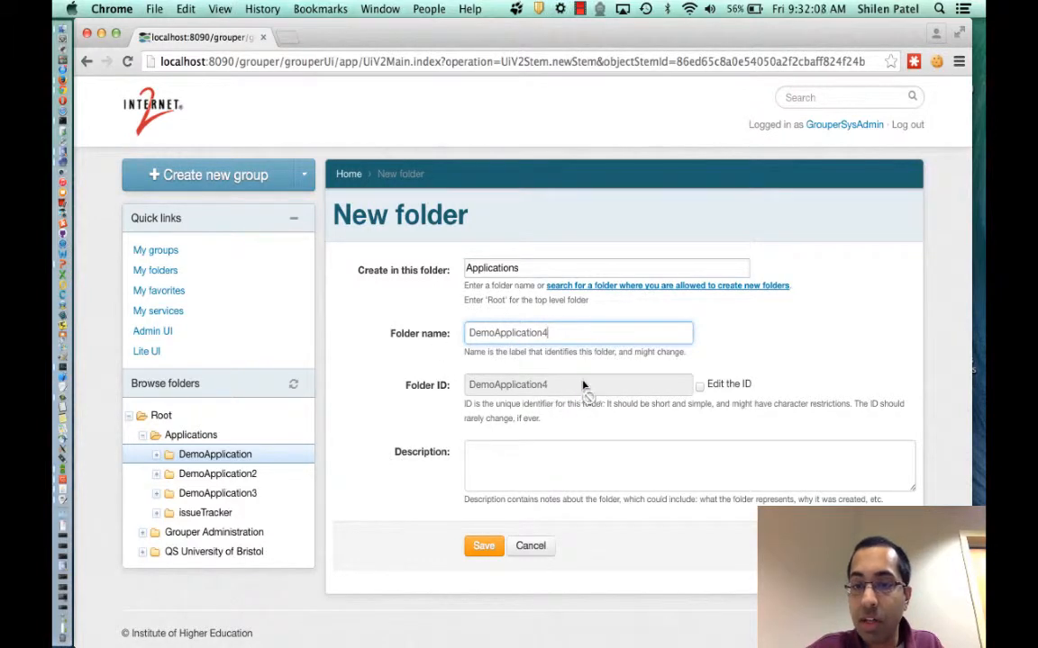
left_click(700, 389)
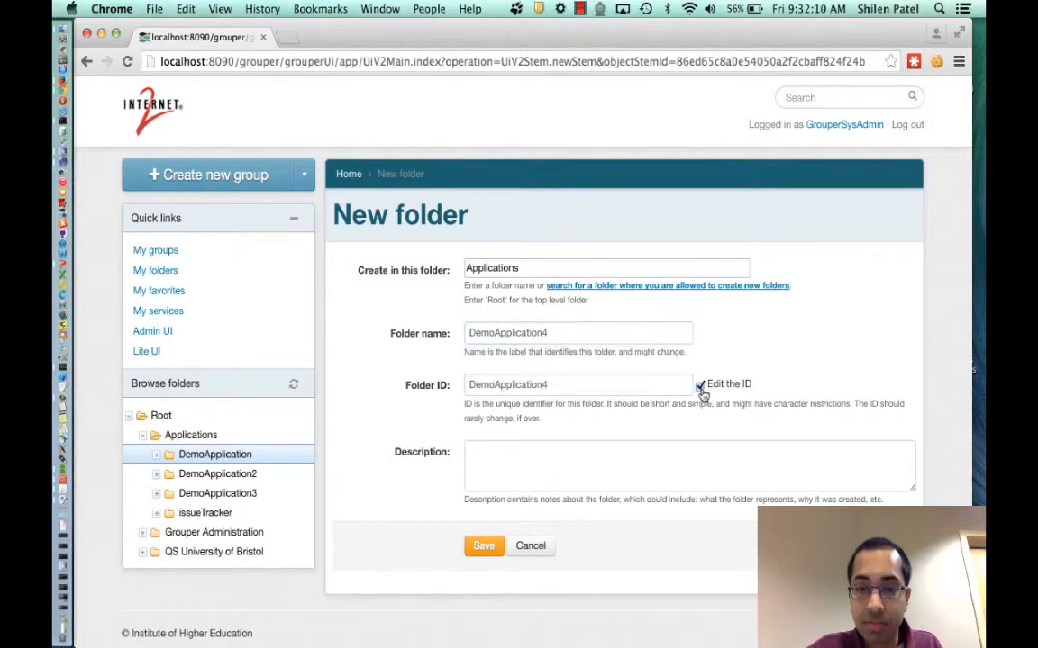
left_click(701, 389)
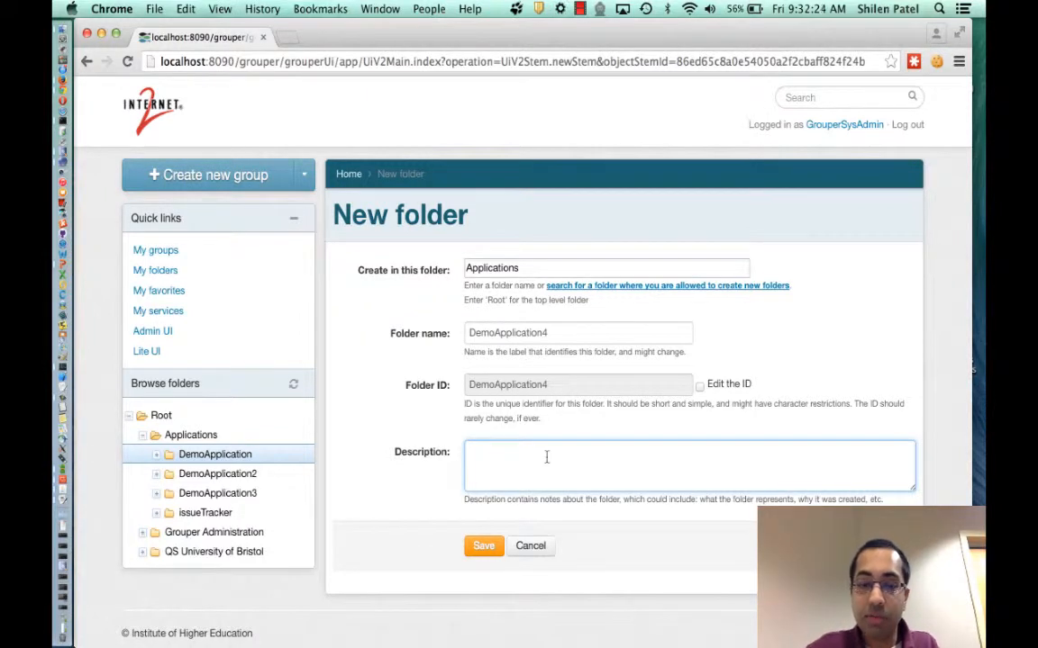
Enter "Demo application 4" as the new folder's description and save the folder
key("BackSpace")
key("BackSpace")
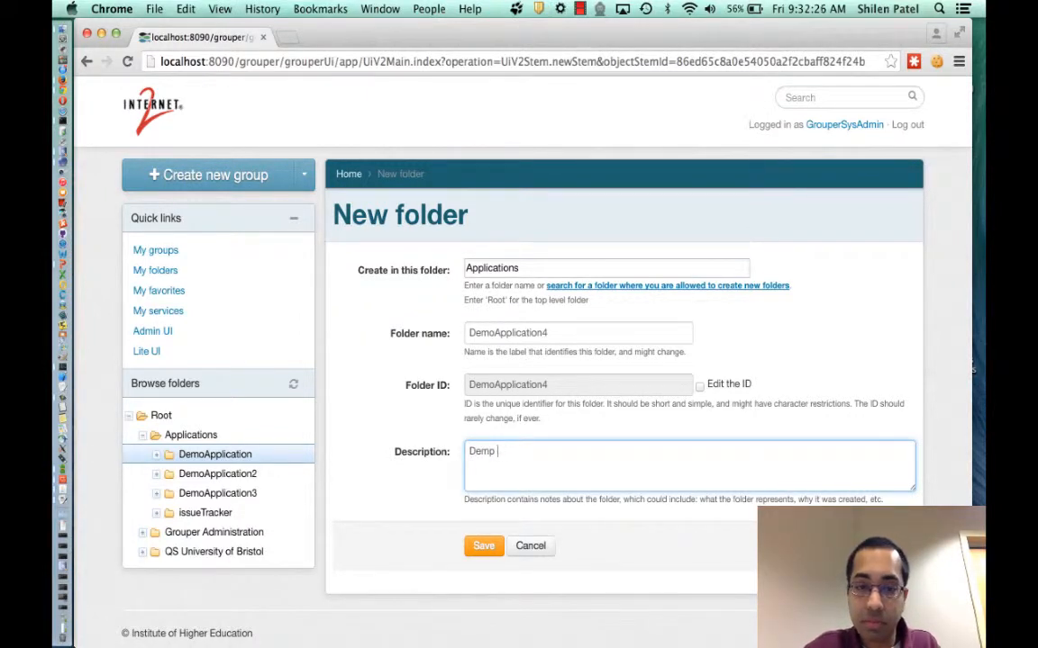
type("application 4")
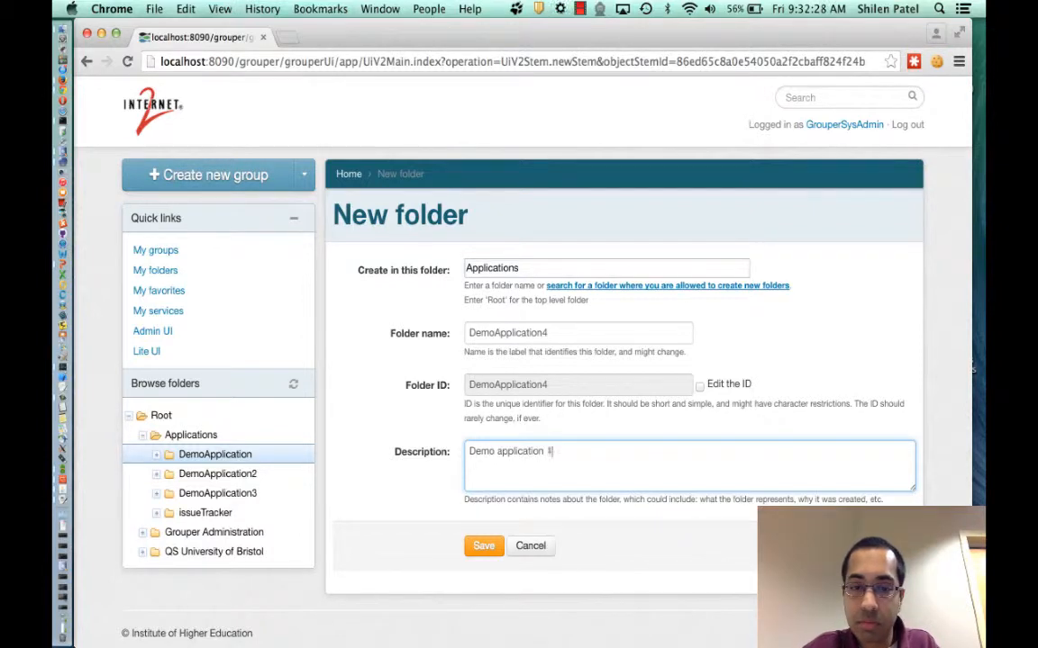
left_click(482, 545)
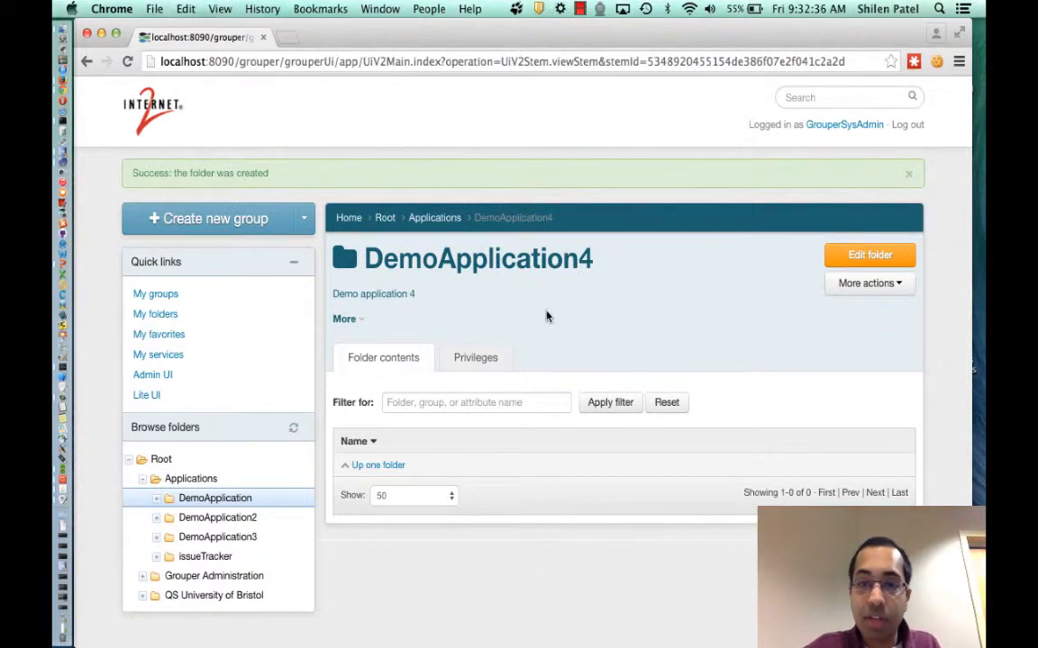
Edit the DemoApplication4 folder's description to "Demo application 4 - new description" and save it
left_click(856, 258)
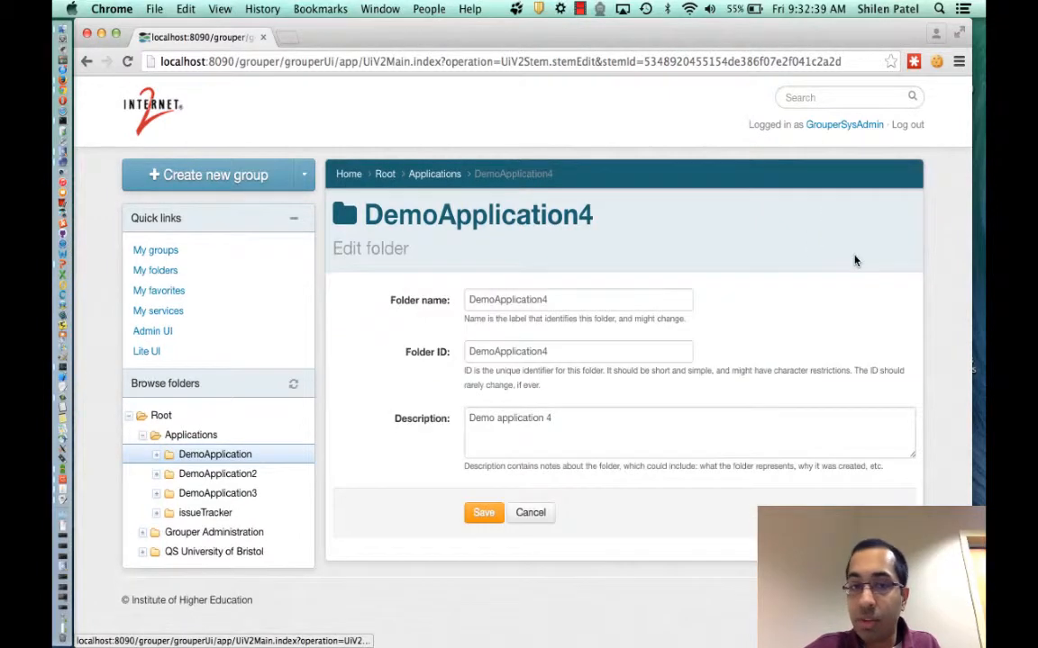
left_click(580, 437)
type("- new")
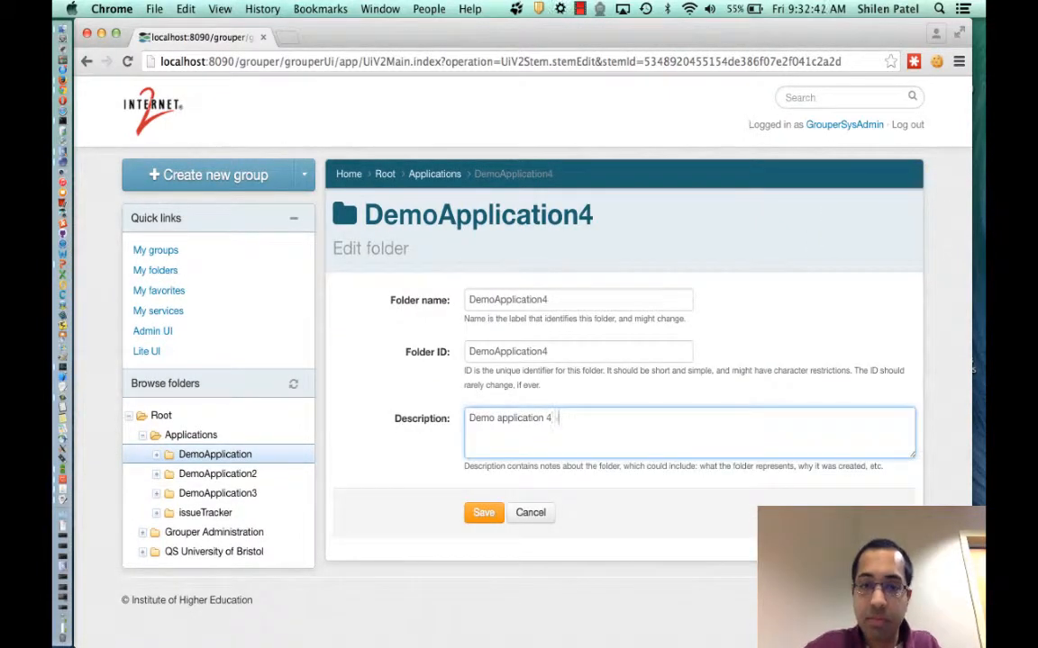
type(" description")
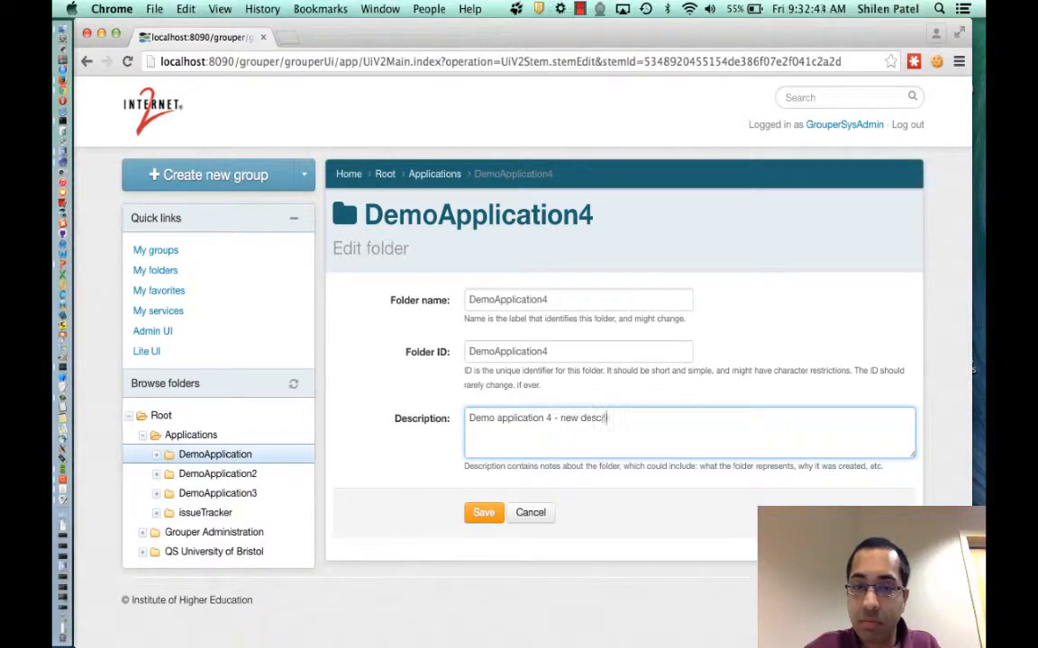
left_click(481, 513)
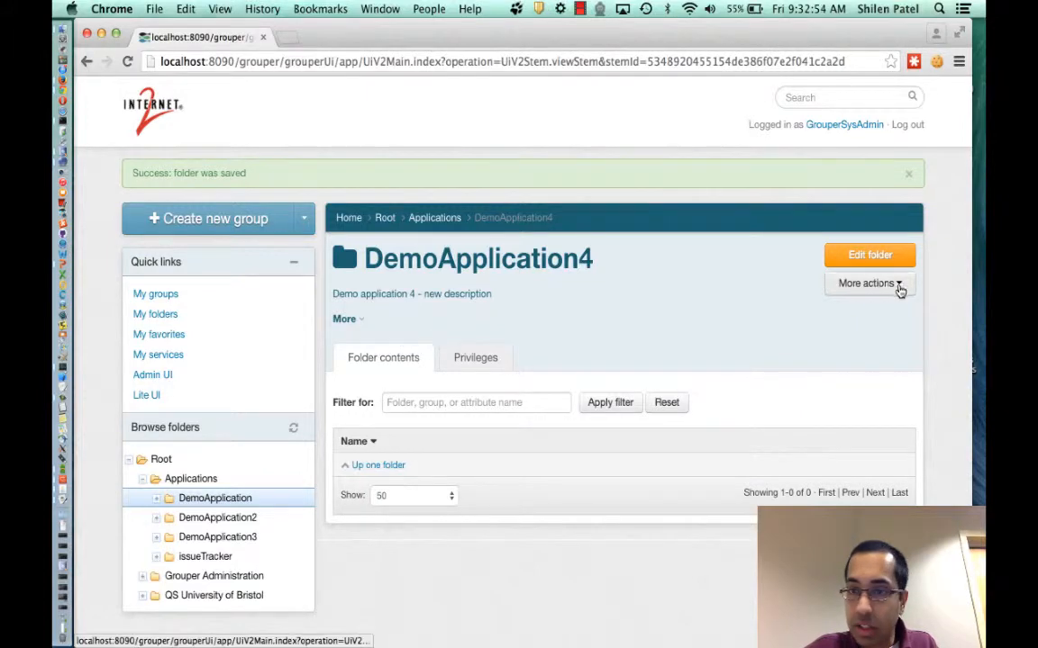
Delete the DemoApplication4 folder and confirm the deletion
left_click(898, 285)
left_click(845, 421)
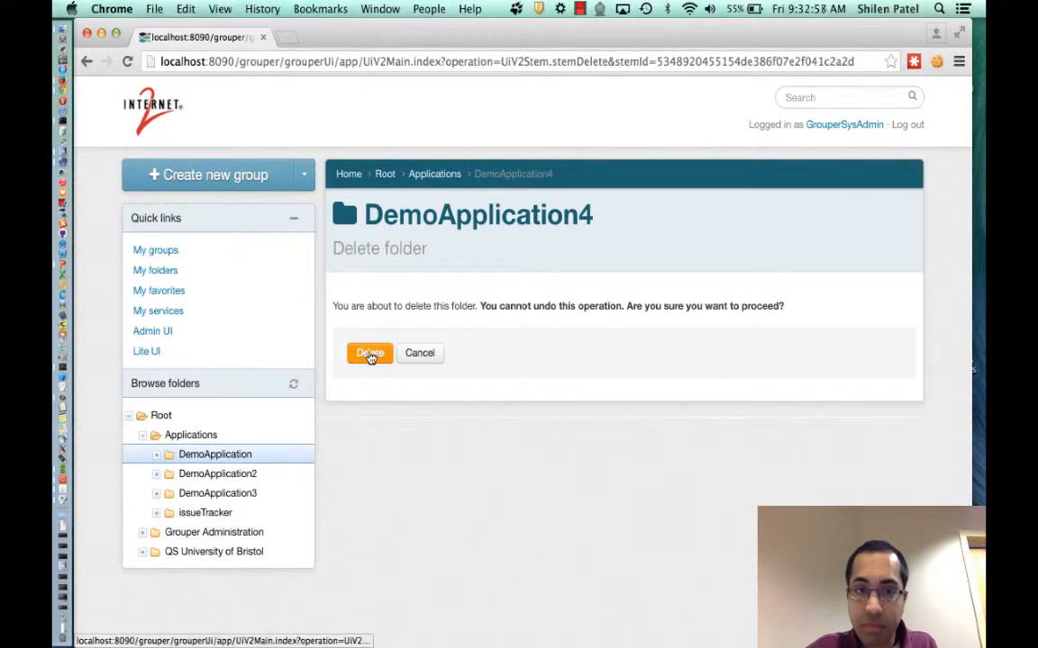
left_click(369, 354)
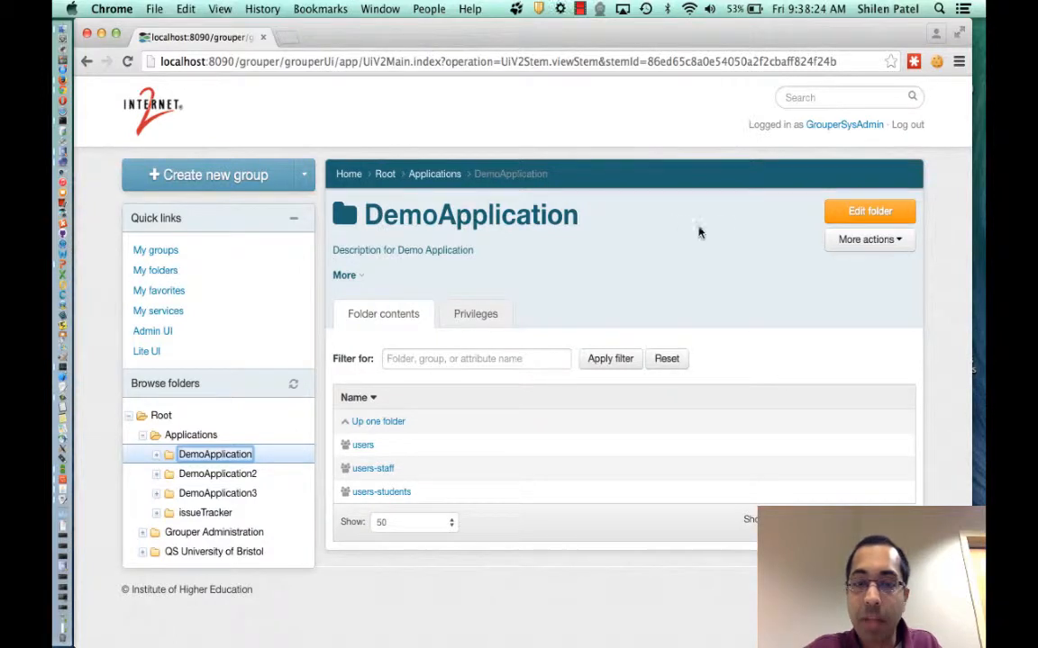
Start a copy of the DemoApplication folder and choose QS University of Bristol as the destination folder
left_click(867, 243)
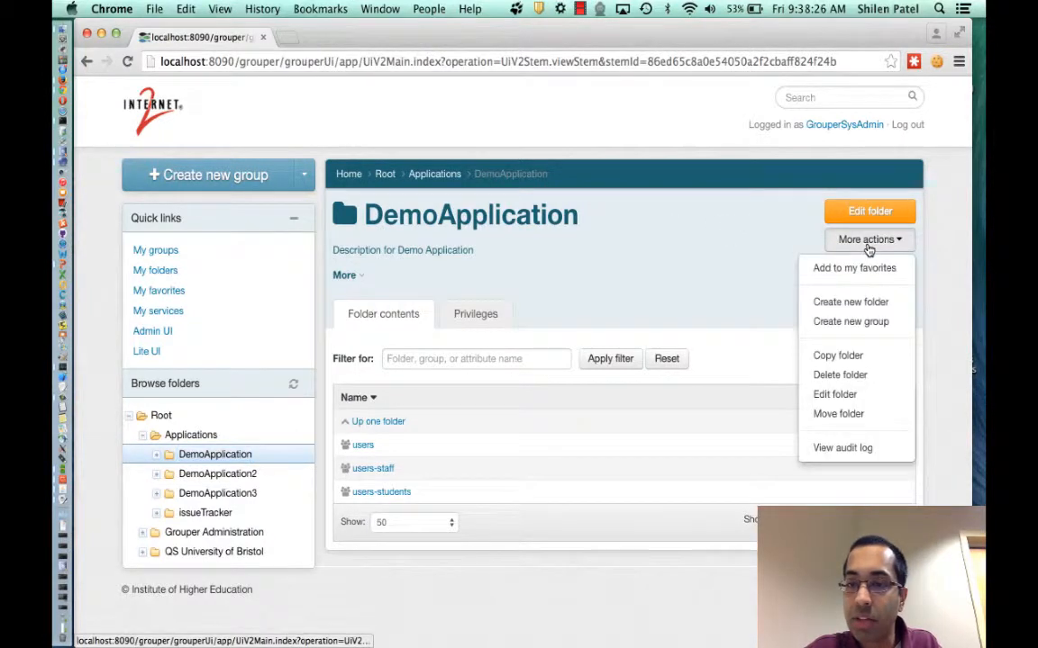
left_click(838, 357)
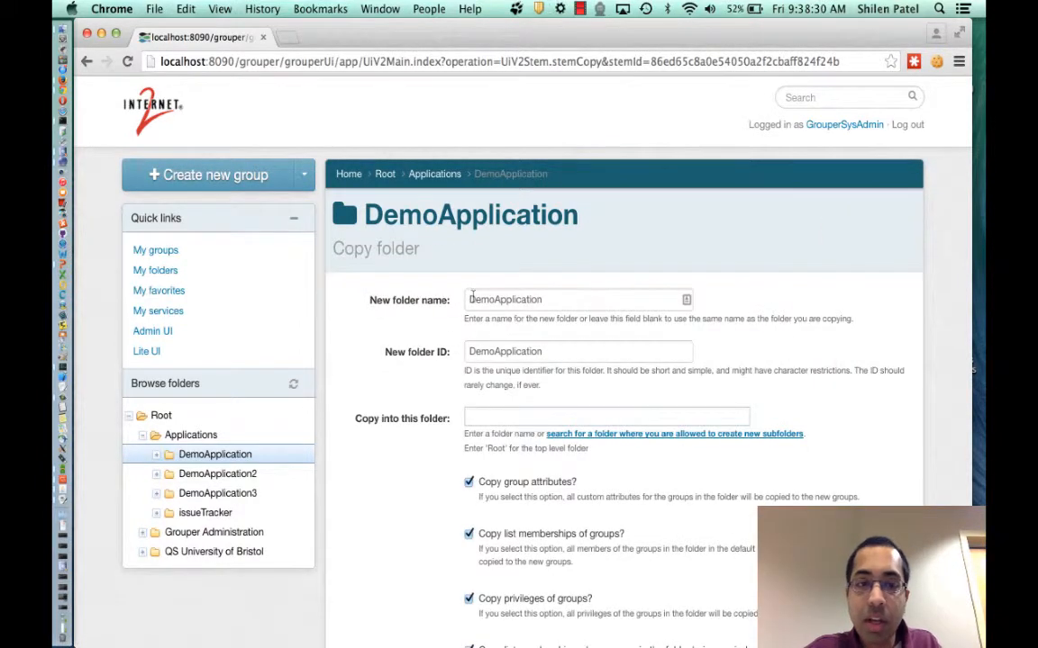
scroll(559, 302, "down", 3)
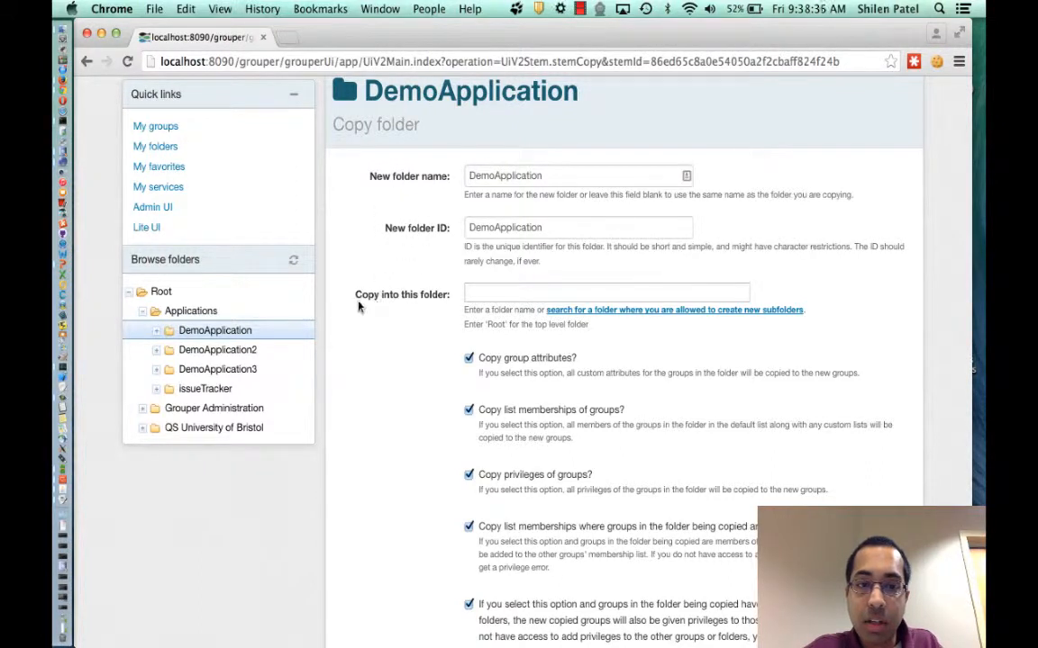
left_click(517, 290)
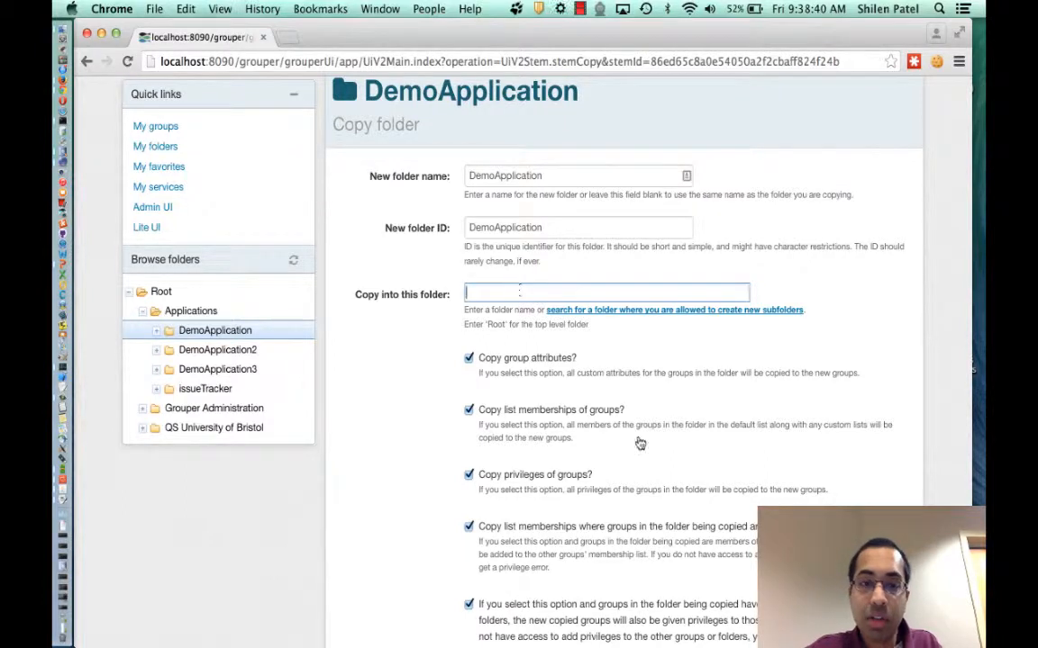
type("qa")
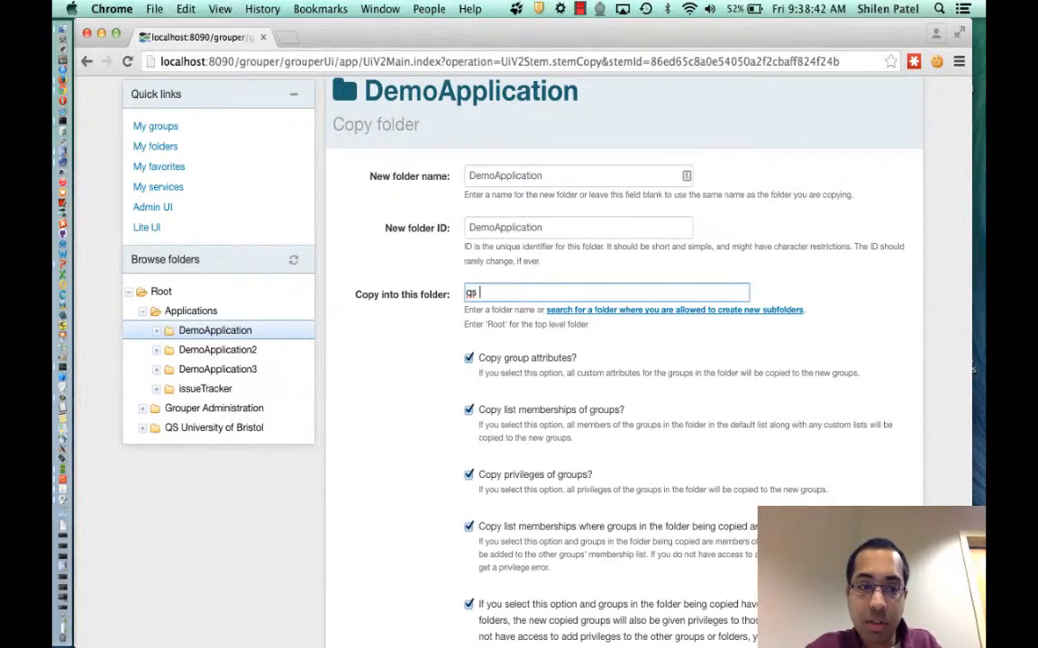
type(" u")
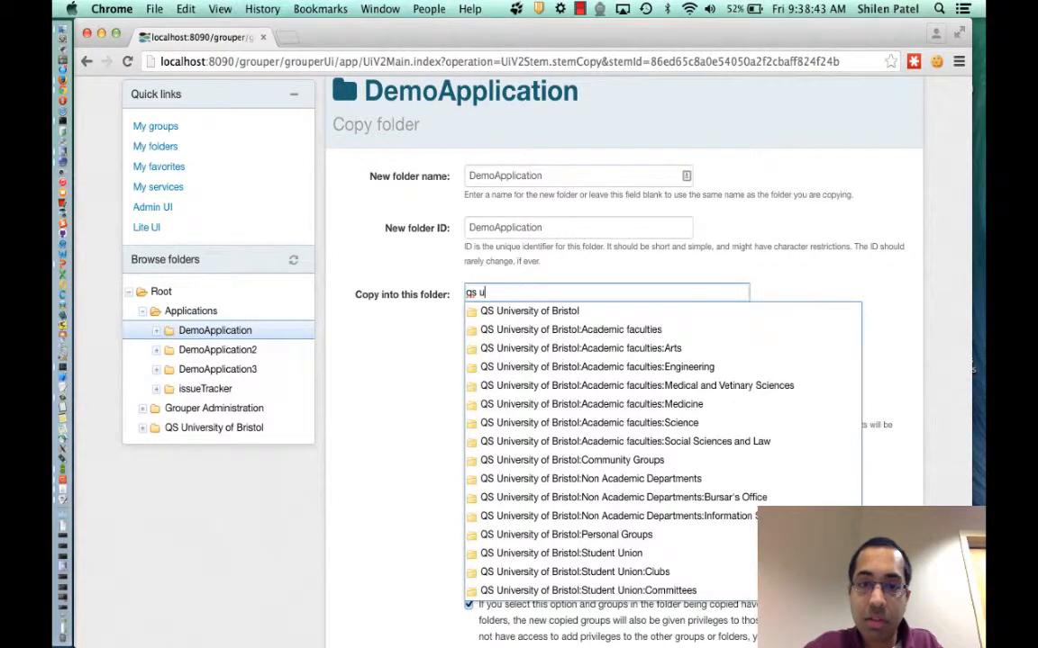
left_click(528, 310)
Review the copy options, keep all of them enabled and carry out the folder copy
scroll(523, 383, "down", 10)
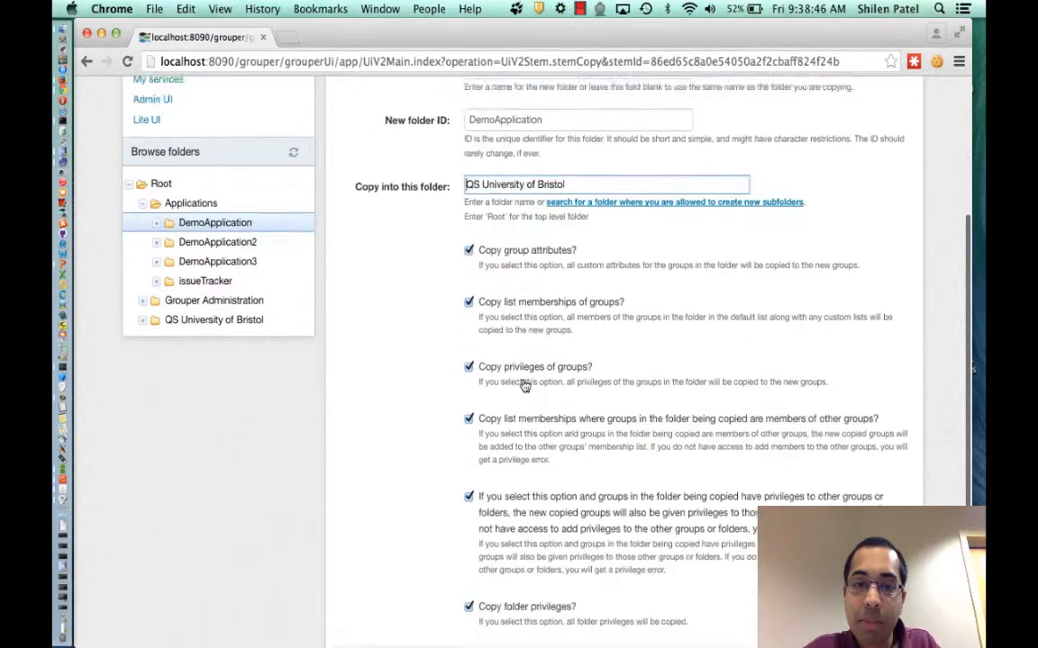
scroll(524, 385, "up", 2)
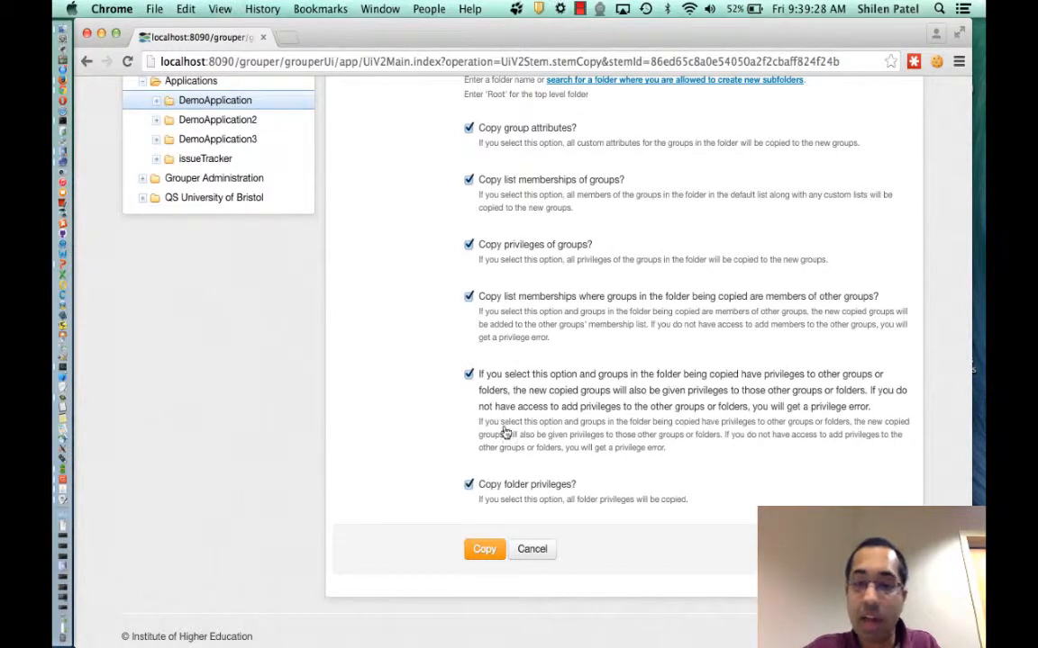
scroll(528, 461, "down", 1)
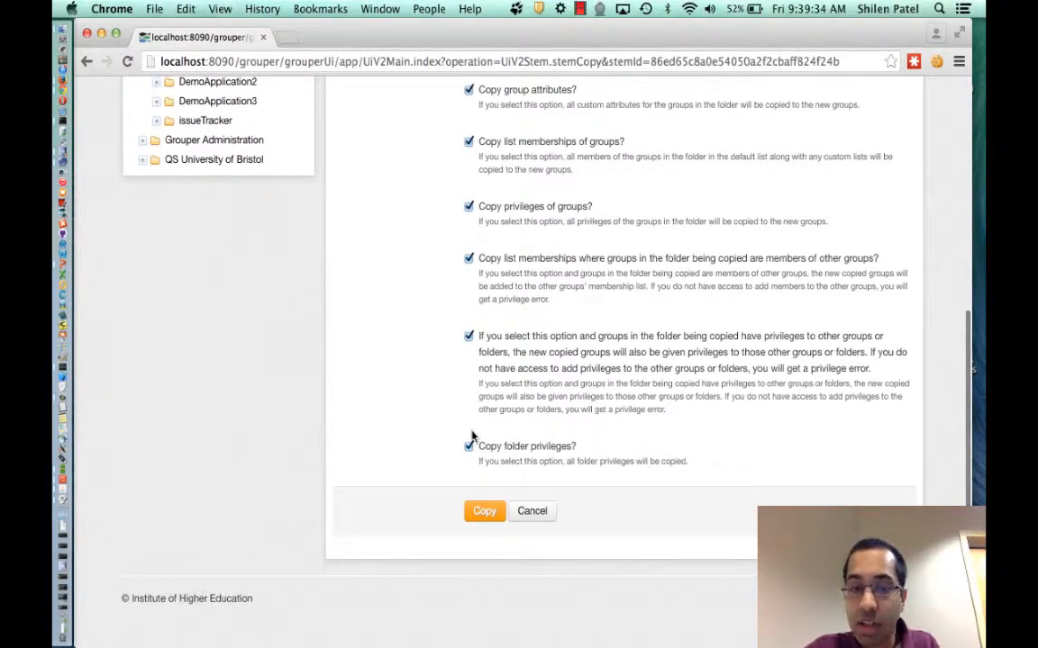
scroll(463, 455, "up", 5)
scroll(462, 465, "down", 5)
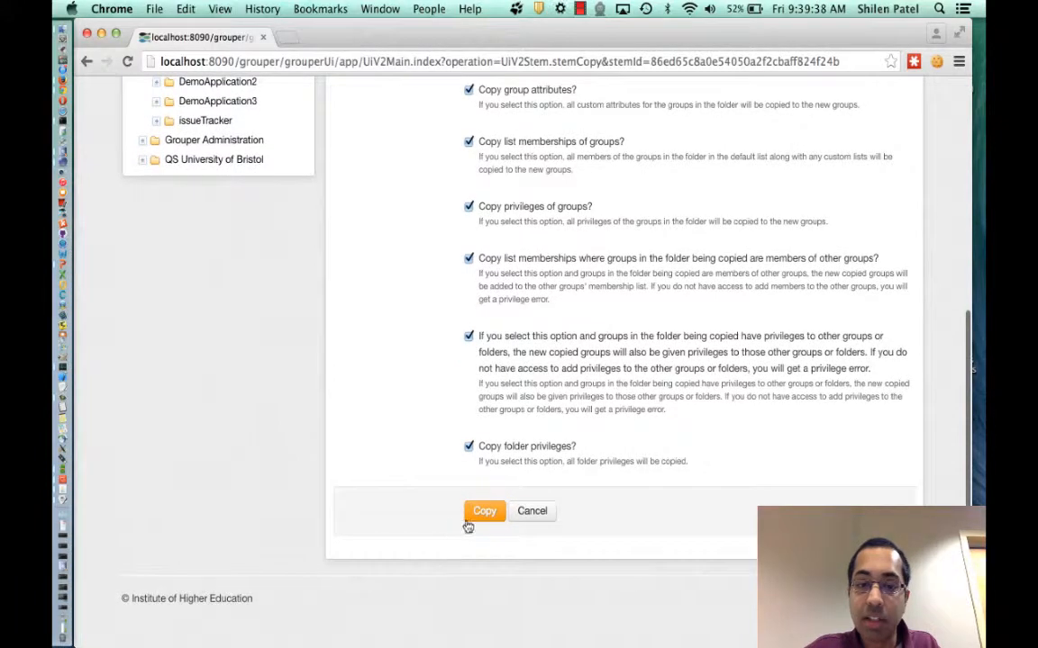
left_click(483, 513)
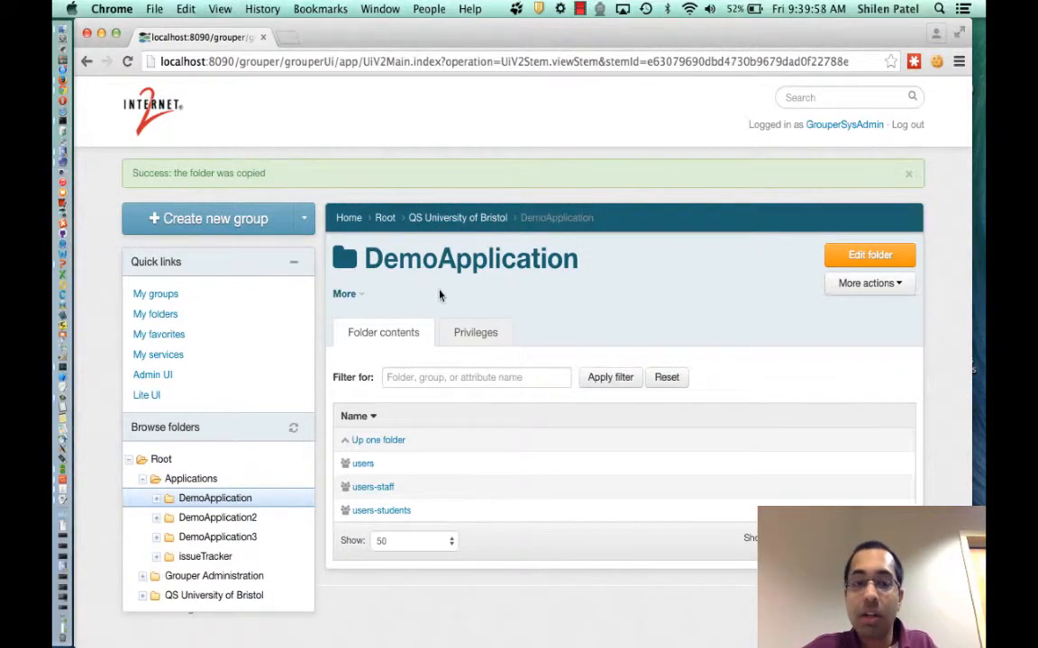
Change the copied folder's name and ID to DemoApplication5 and save the folder
scroll(451, 343, "down", 1)
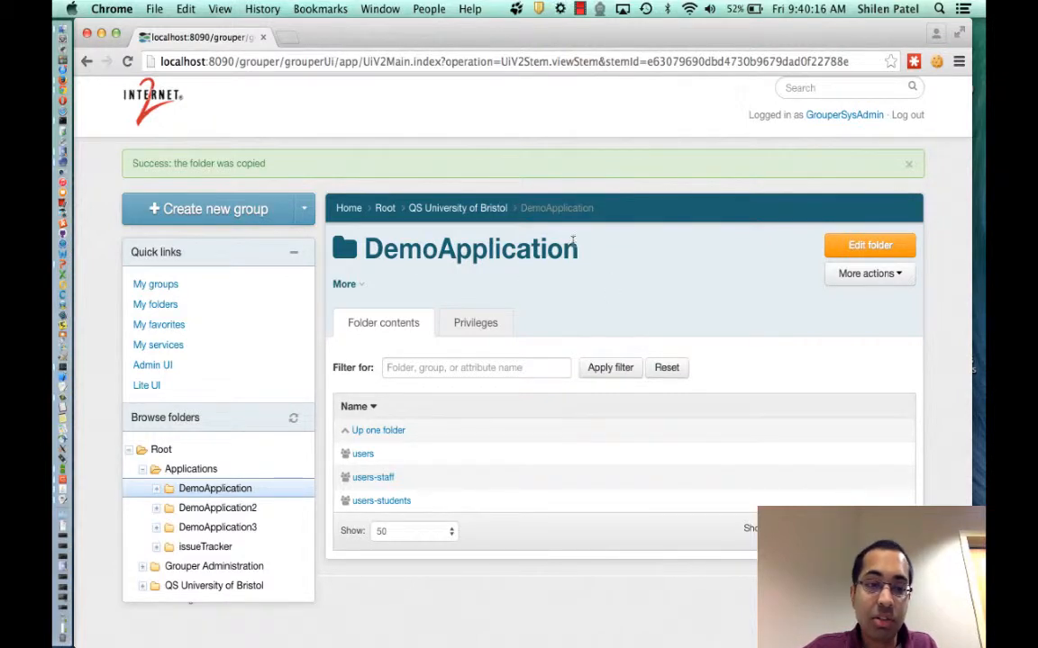
left_click(868, 245)
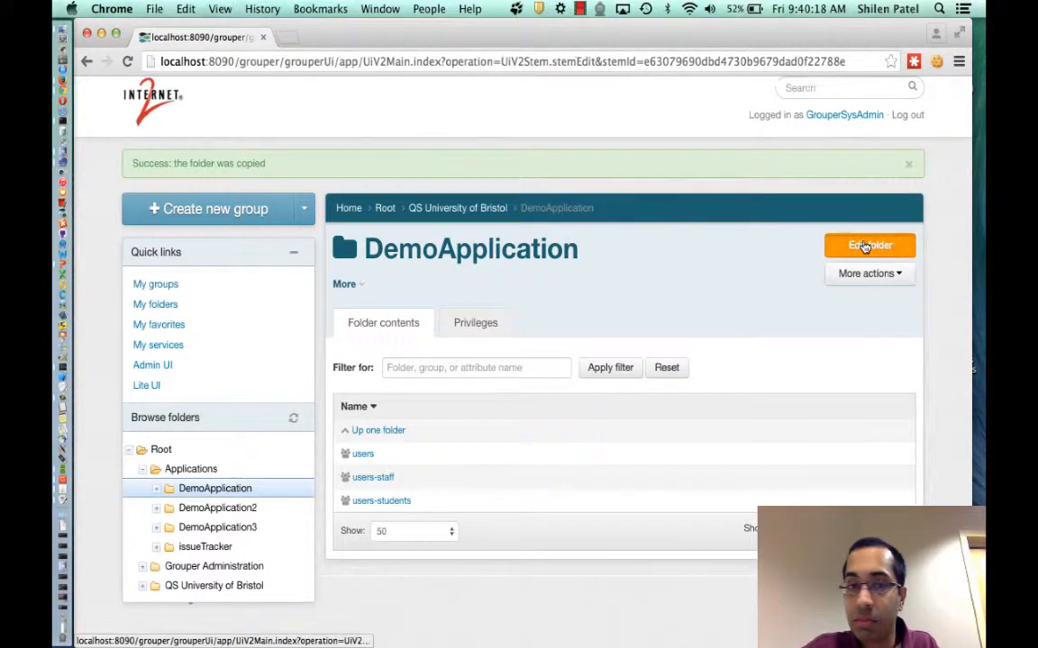
left_click(564, 300)
type("5")
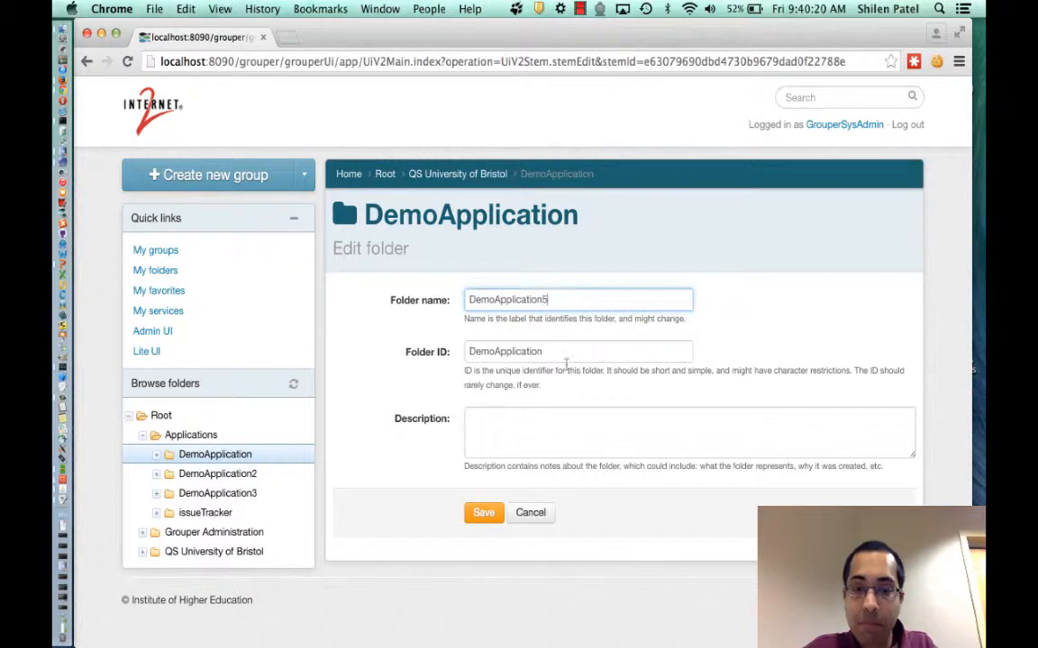
left_click(564, 355)
left_click(484, 515)
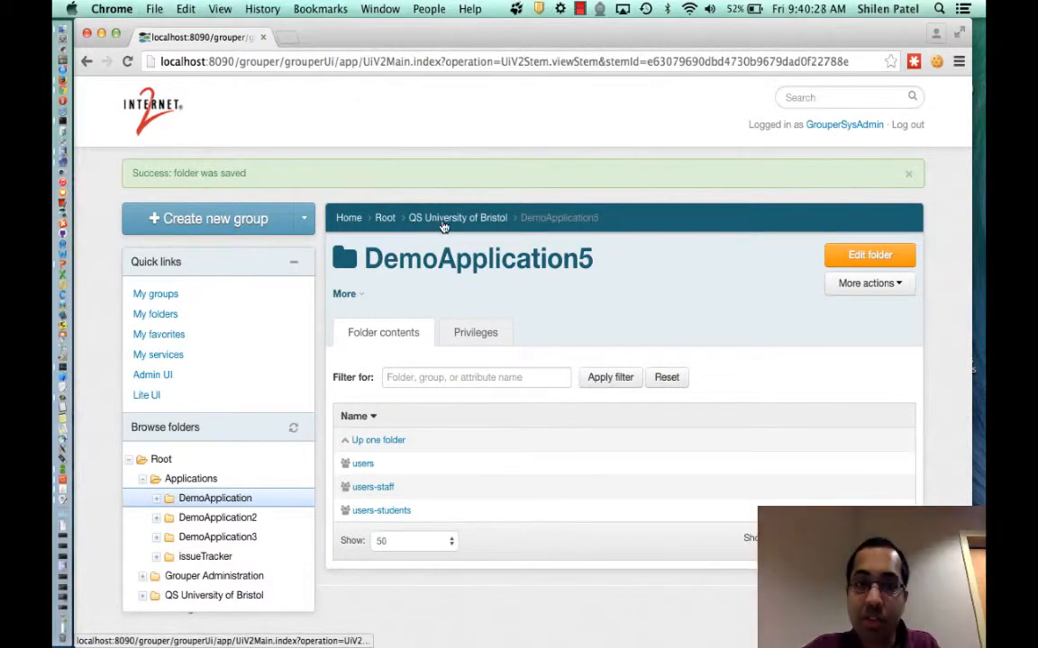
Move the DemoApplication5 folder into the Applications folder with alternate names set for its groups
left_click(871, 286)
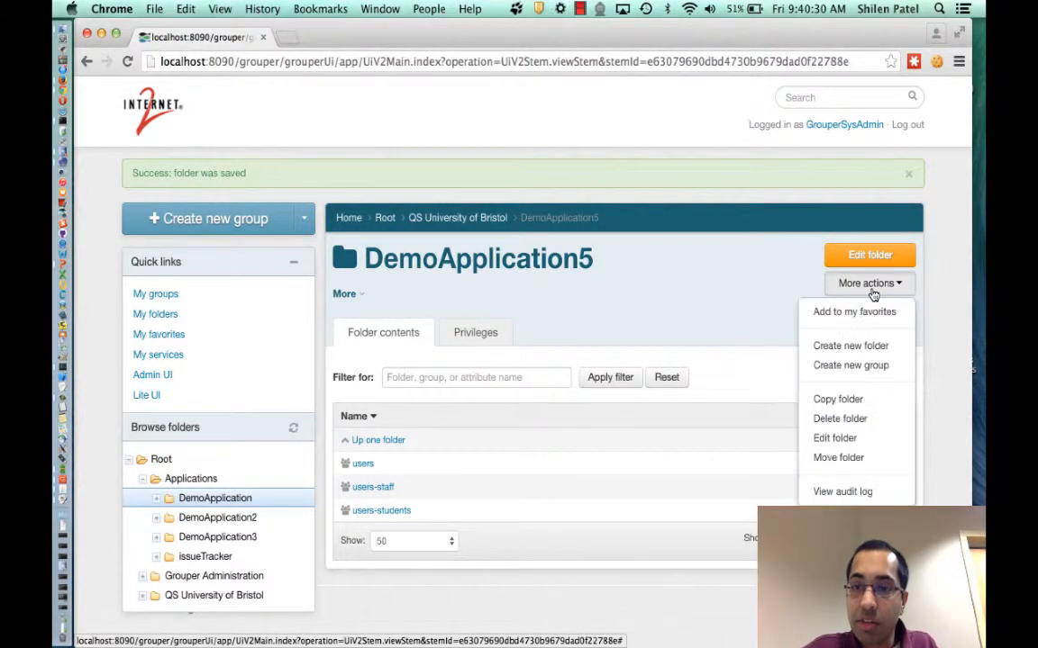
left_click(858, 461)
left_click(482, 298)
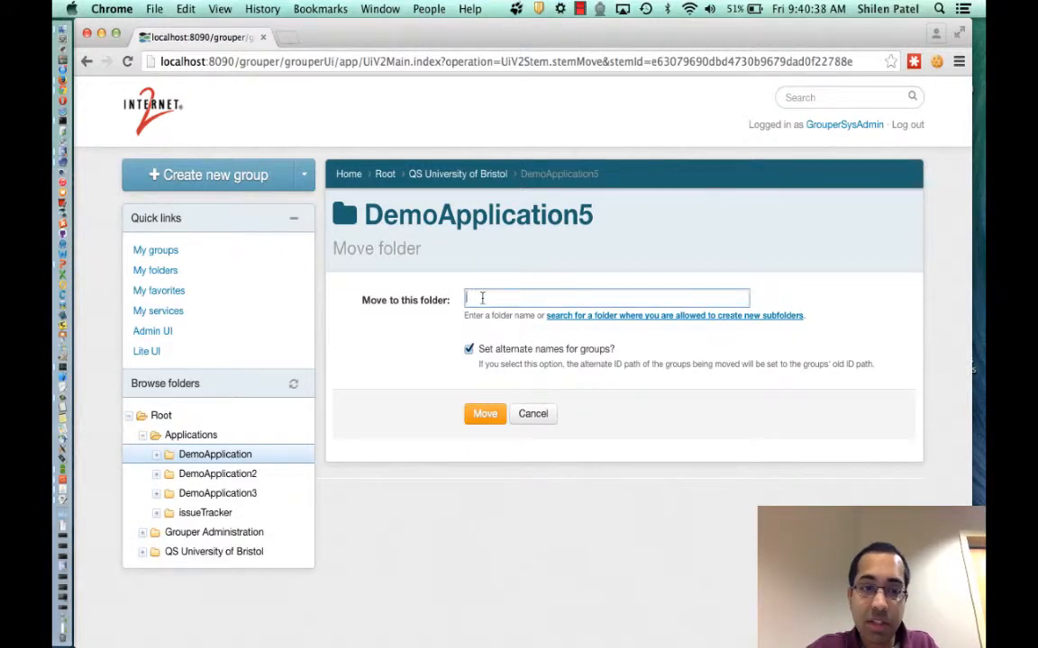
type("applic")
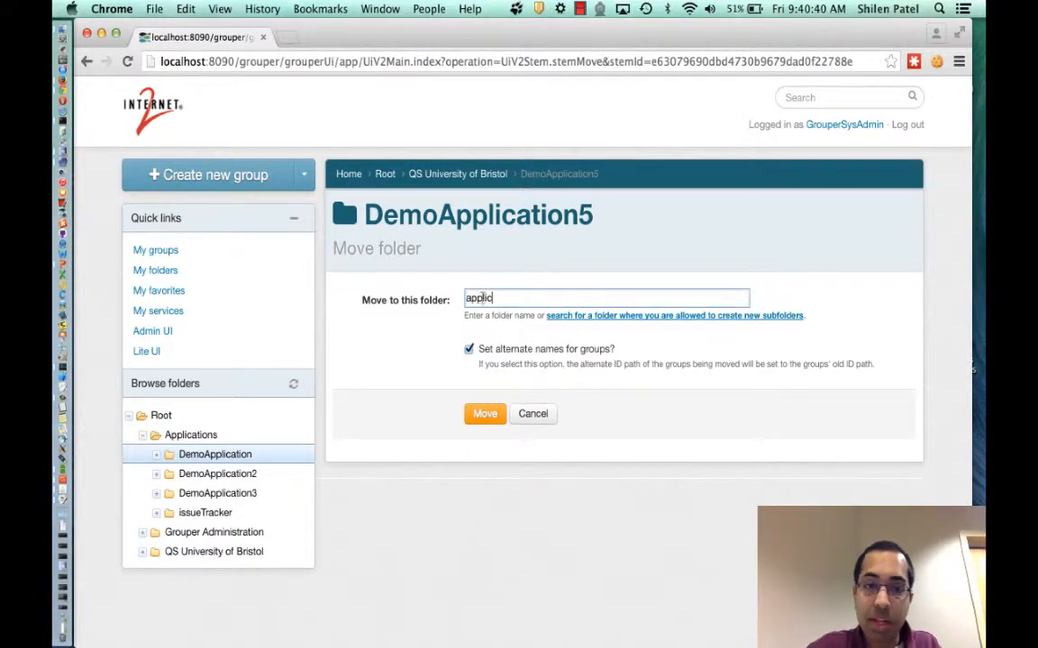
left_click(491, 317)
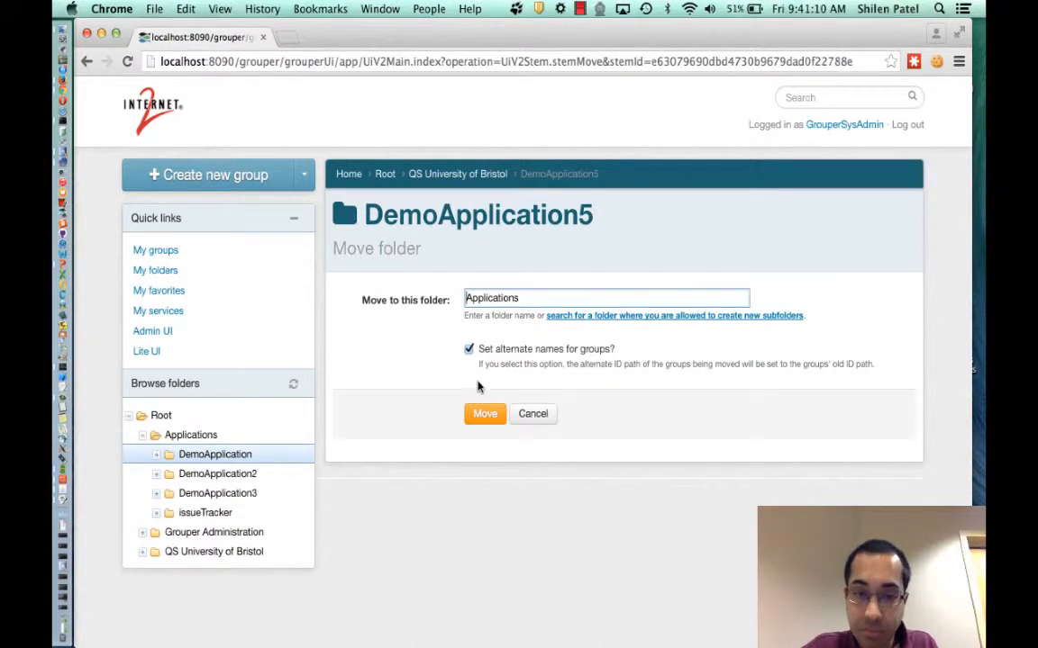
left_click(482, 416)
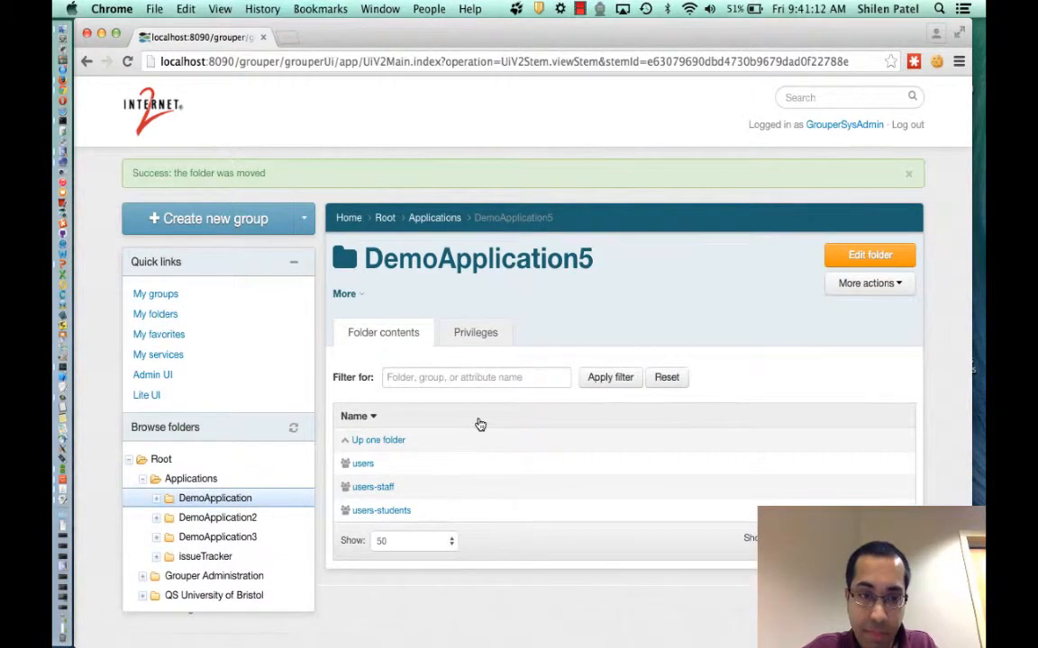
Refresh the folder tree, expand Applications and open the DemoApplication5 folder from it
left_click(292, 429)
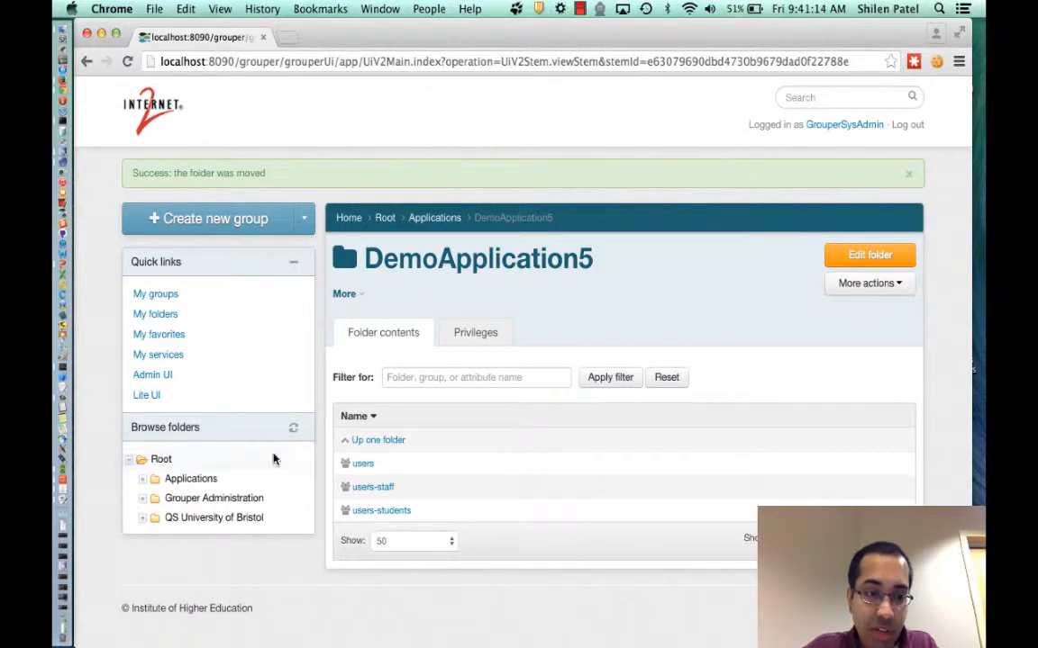
left_click(145, 481)
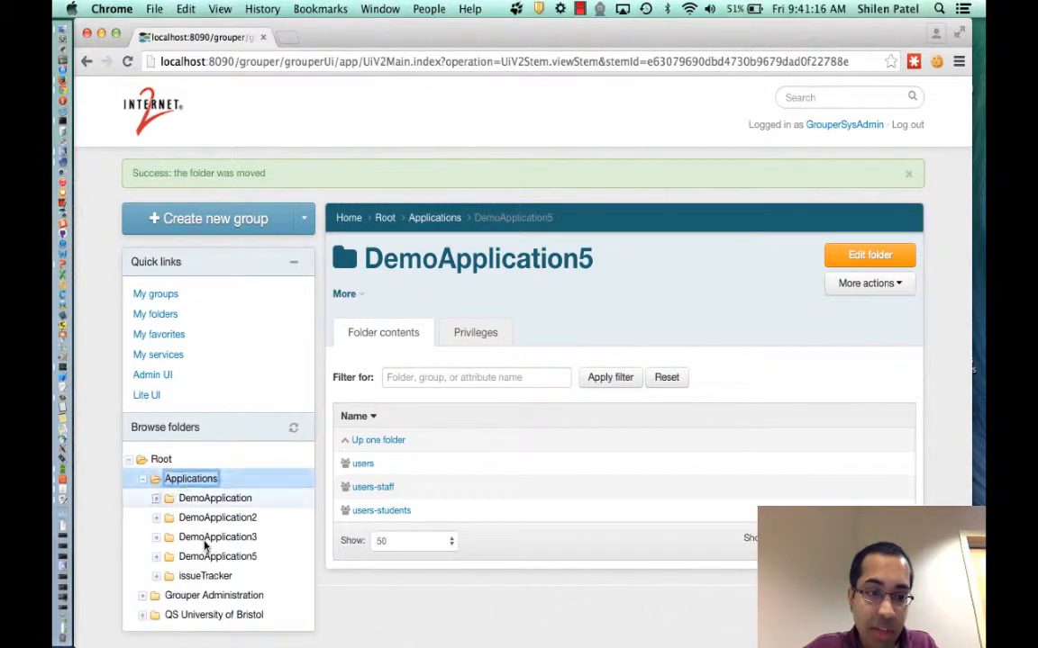
left_click(230, 558)
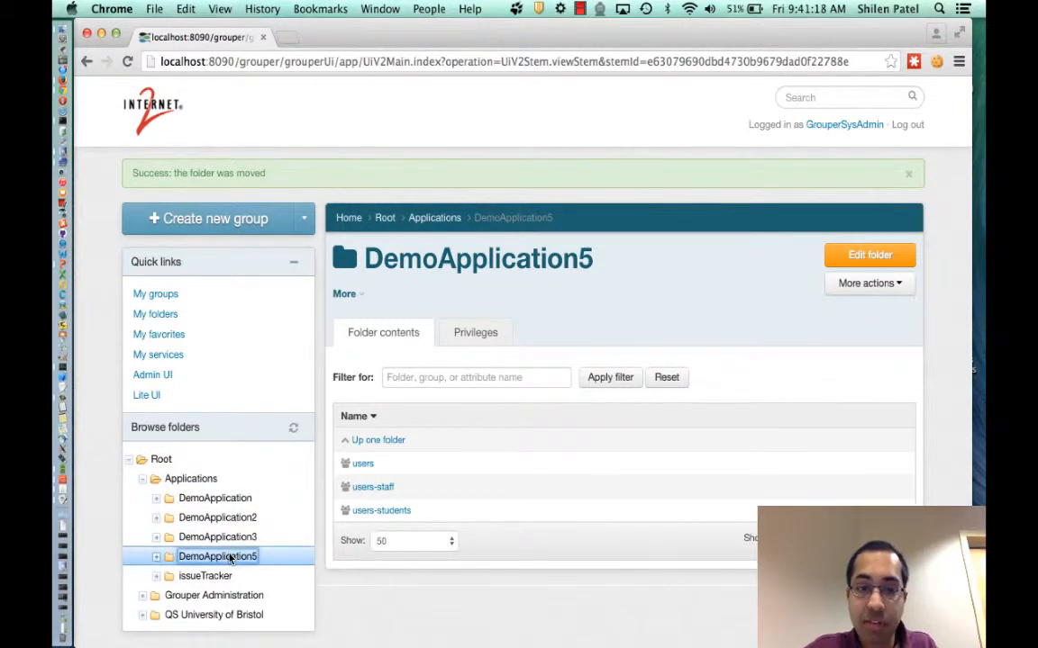
Open the users group in DemoApplication5 and expand its details to check the ID path and alternate ID path
left_click(365, 465)
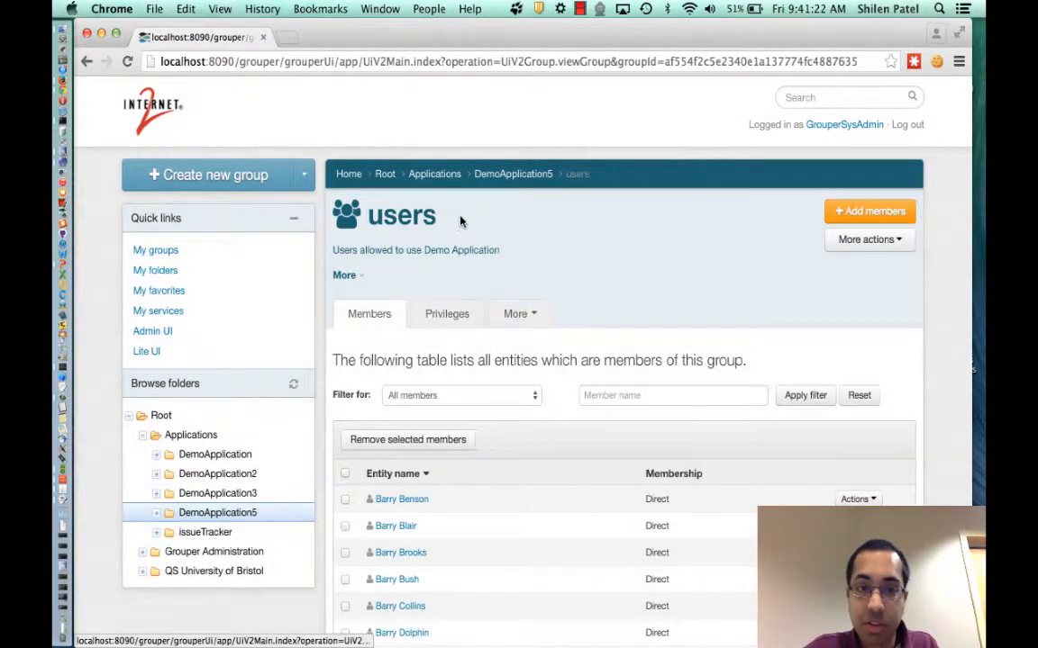
scroll(467, 286, "down", 1)
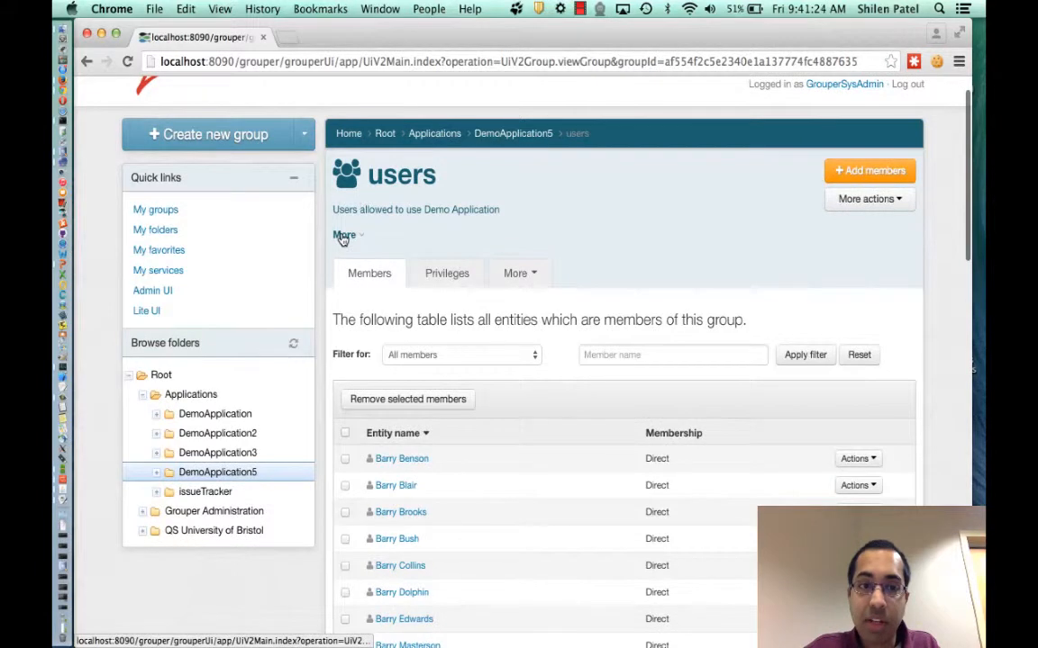
left_click(343, 236)
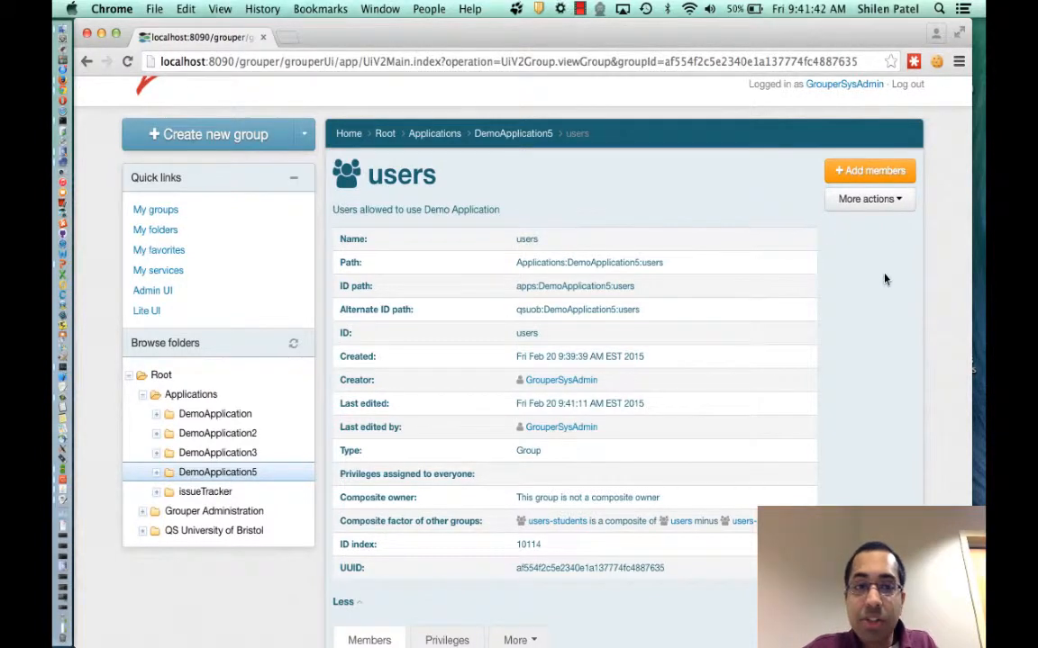
Return to the DemoApplication5 folder and open its audit log
left_click(221, 473)
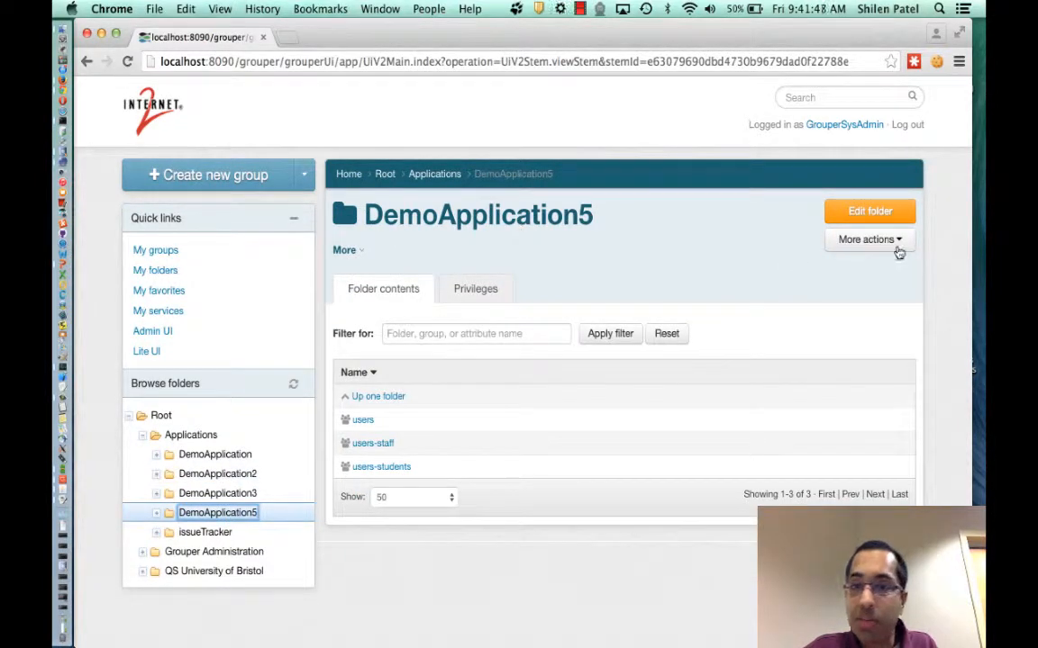
left_click(848, 245)
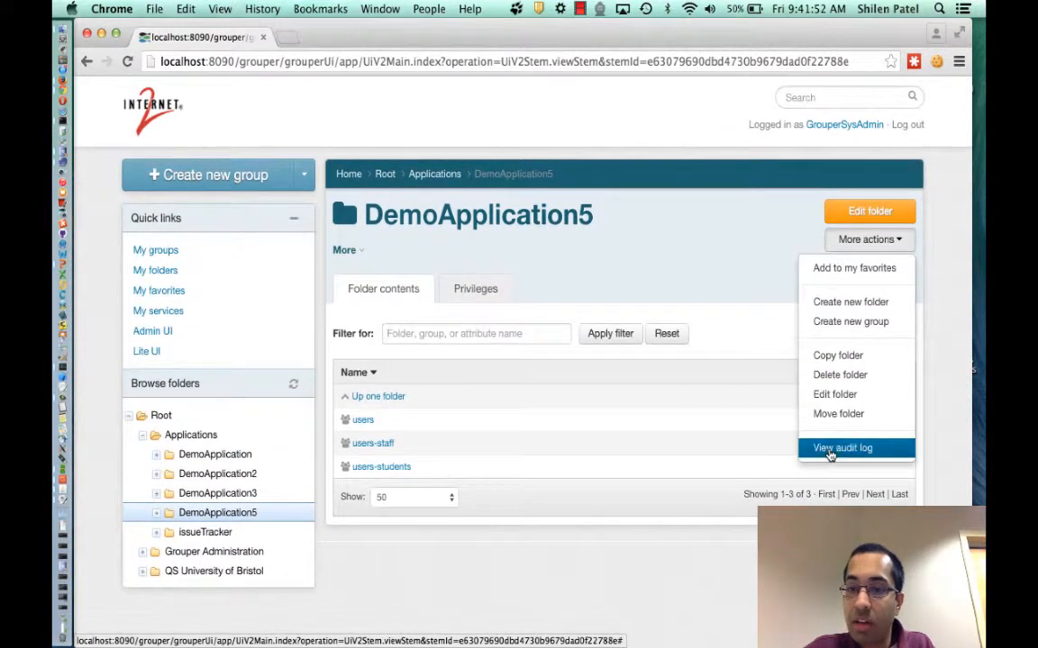
left_click(830, 451)
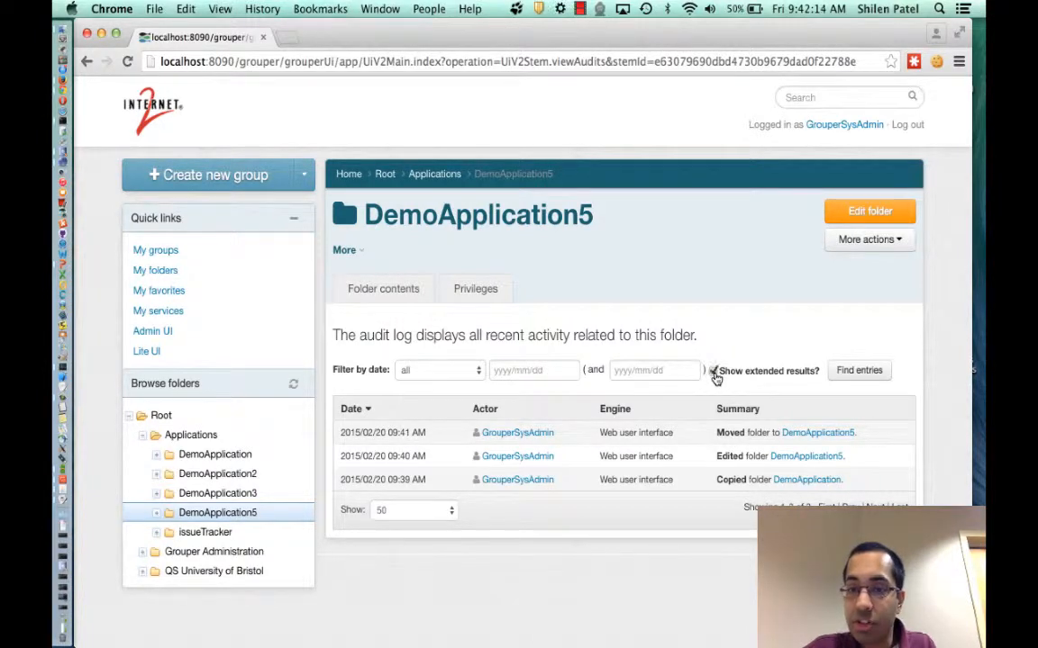
List the audit log entries with extended results to examine the extra columns, and switch back to the standard results
left_click(859, 370)
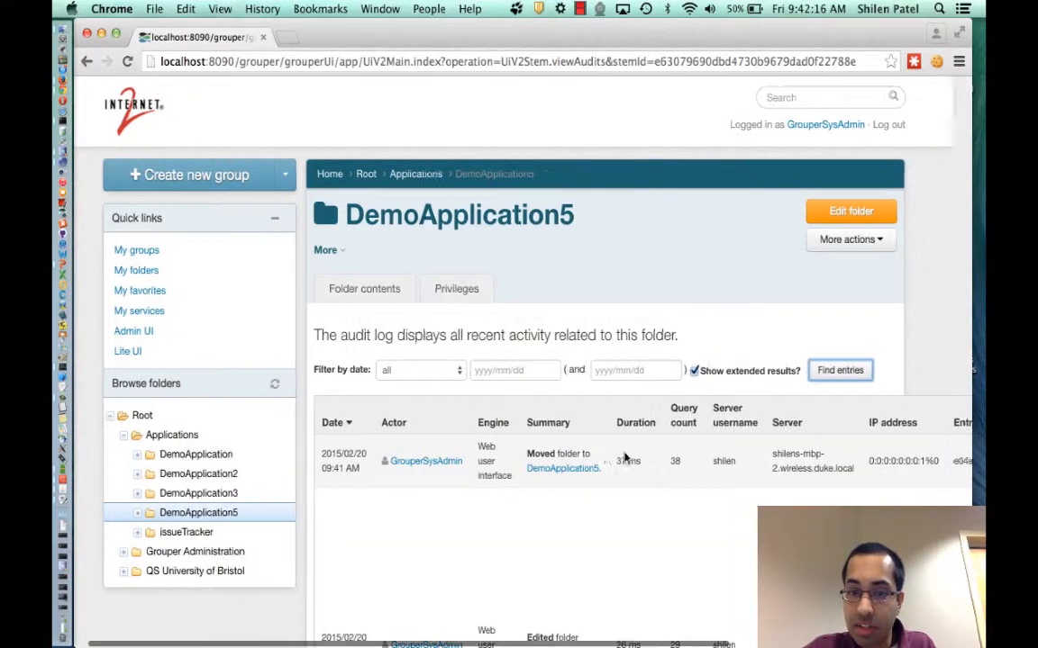
scroll(624, 457, "right", 2)
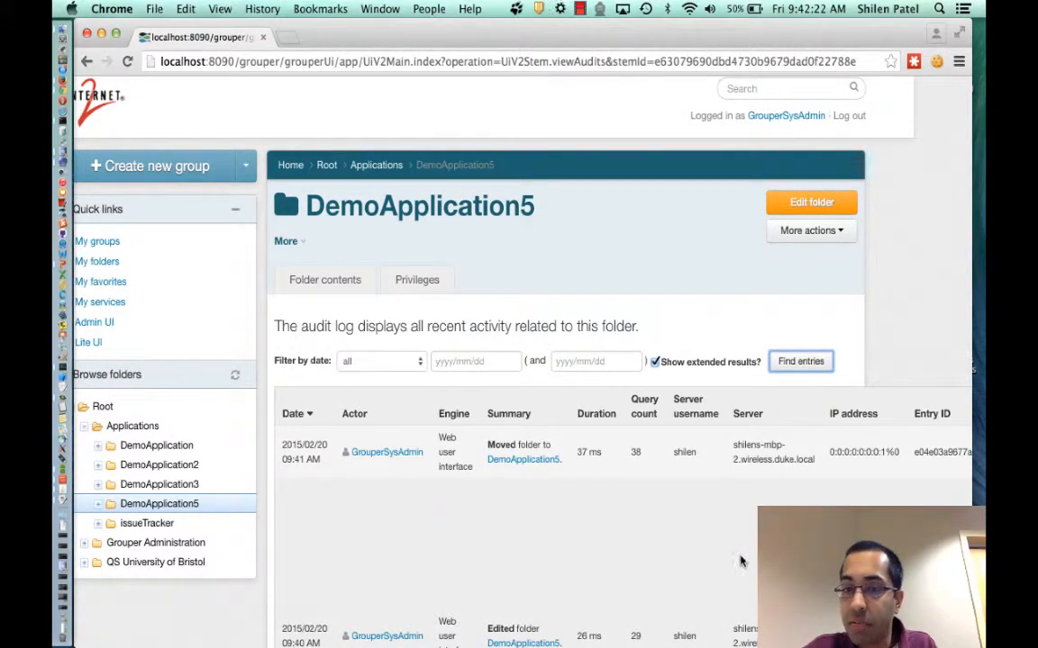
scroll(734, 509, "right", 4)
scroll(739, 507, "right", 4)
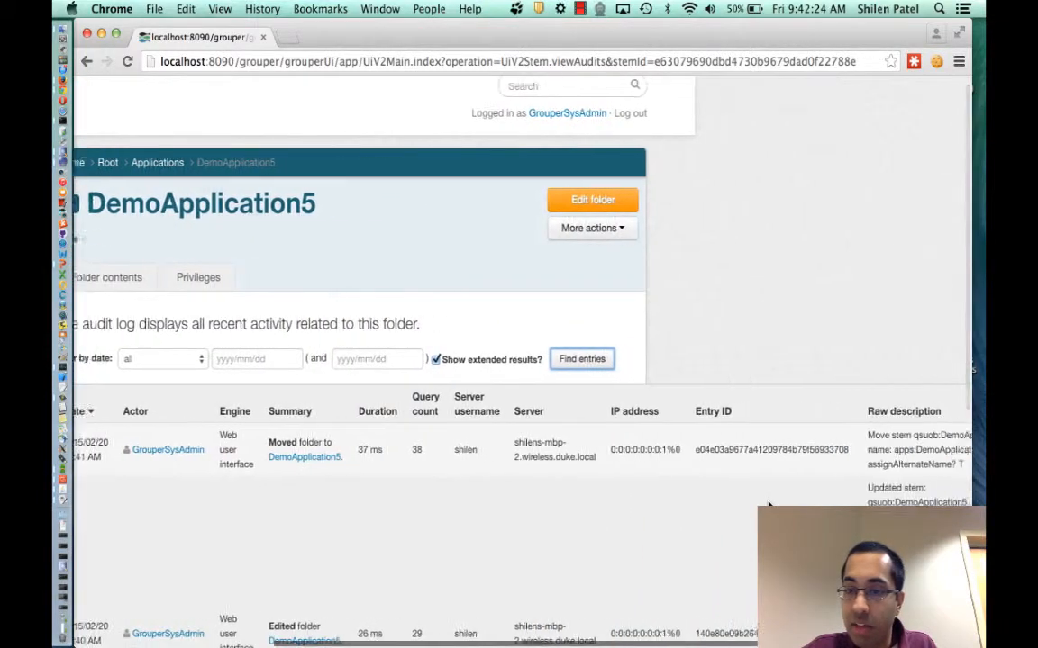
scroll(768, 505, "down", 2)
scroll(768, 505, "left", 7)
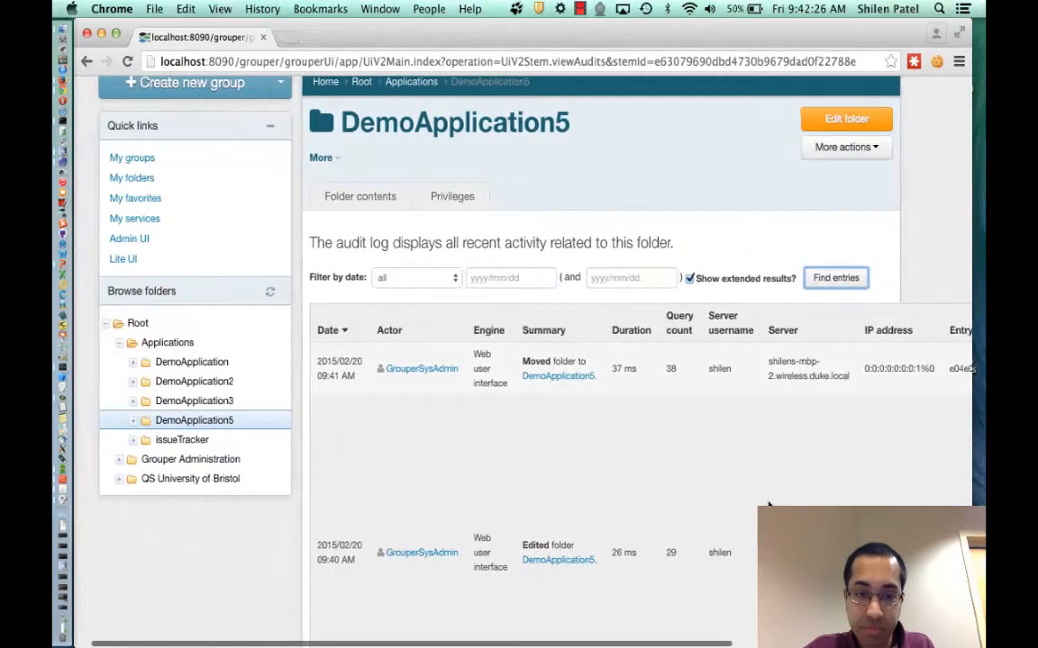
left_click(696, 283)
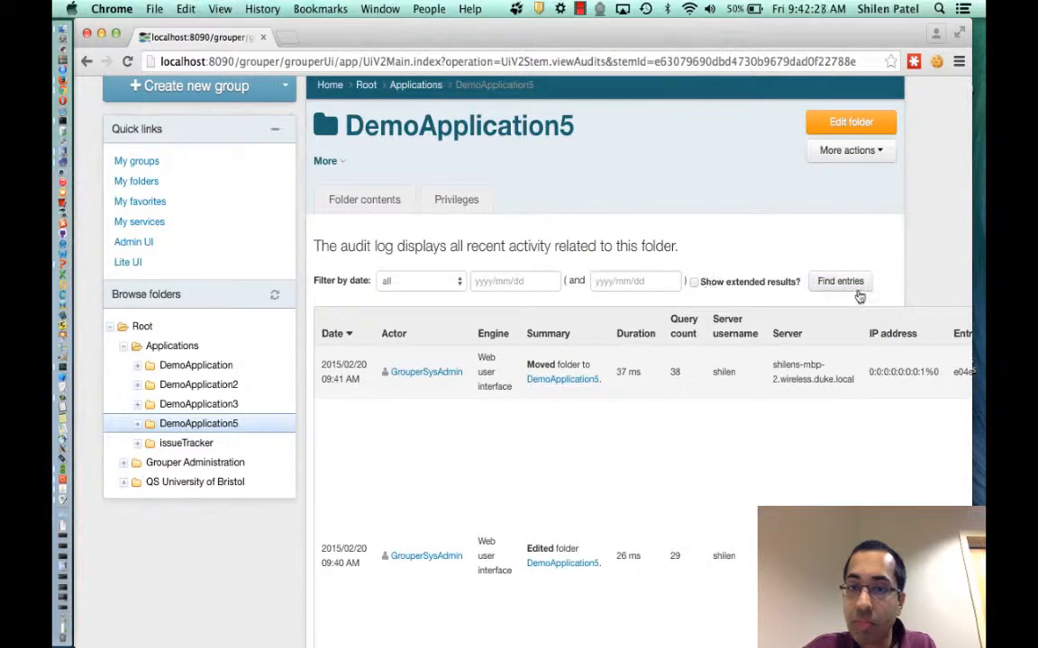
left_click(840, 281)
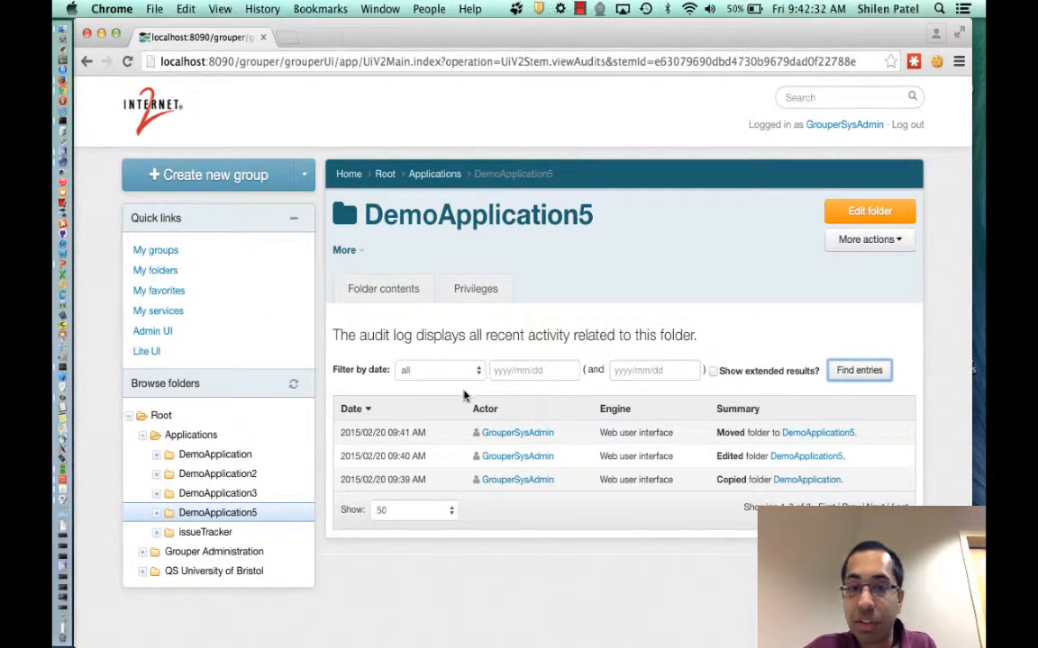
Check the date filter options available for the DemoApplication5 audit log
left_click(439, 374)
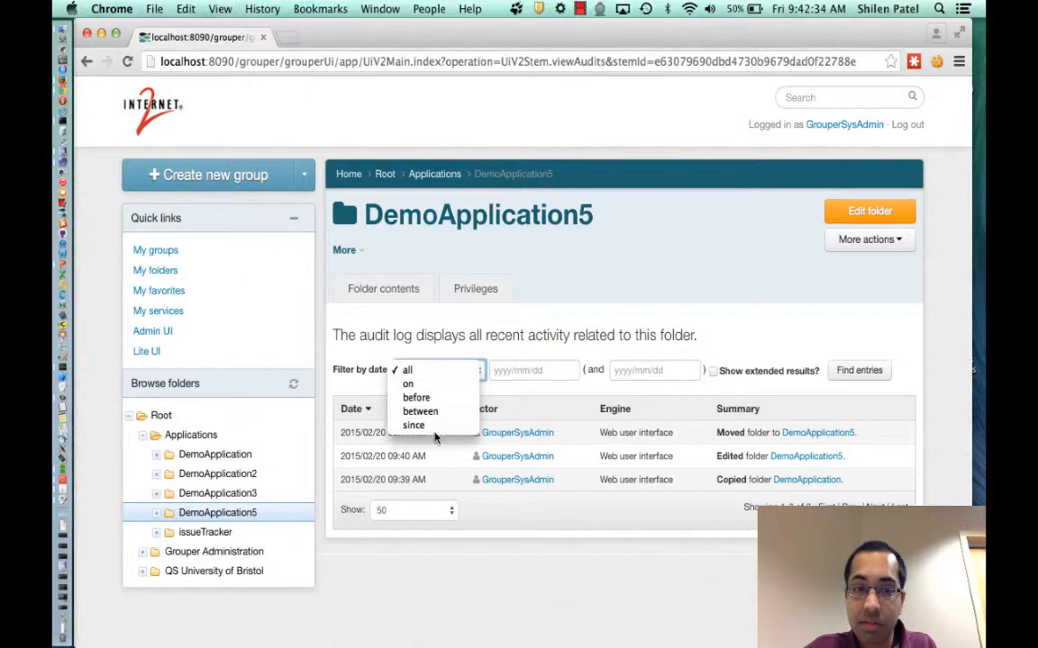
left_click(630, 339)
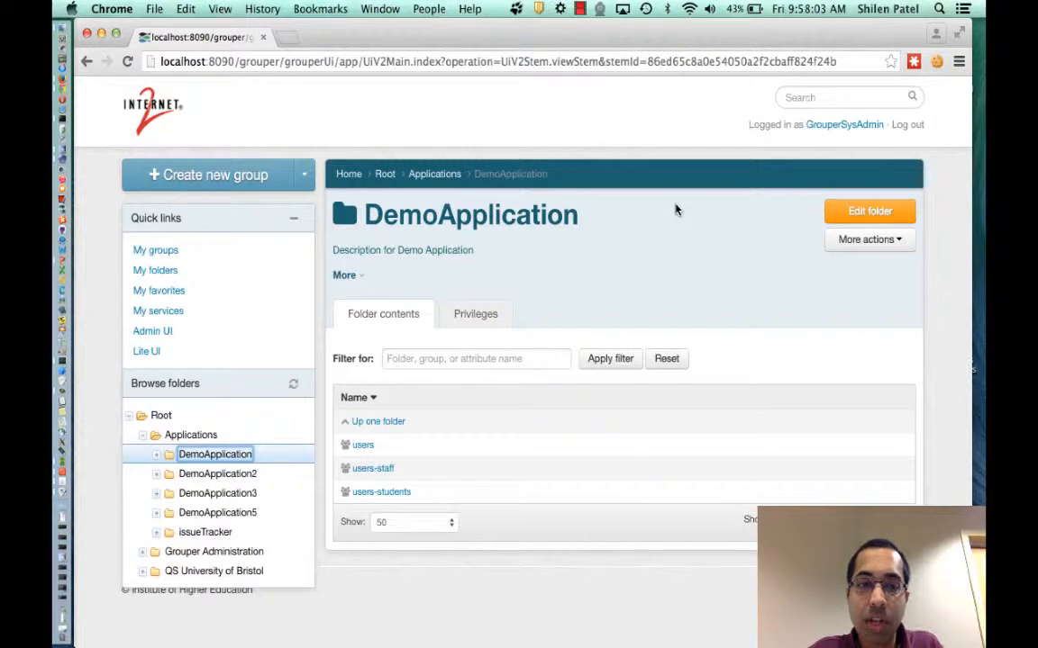
Open the DemoApplication folder's privileges and add the first person suggested for the entered name with the ATTRIBUTE READ privilege
left_click(472, 317)
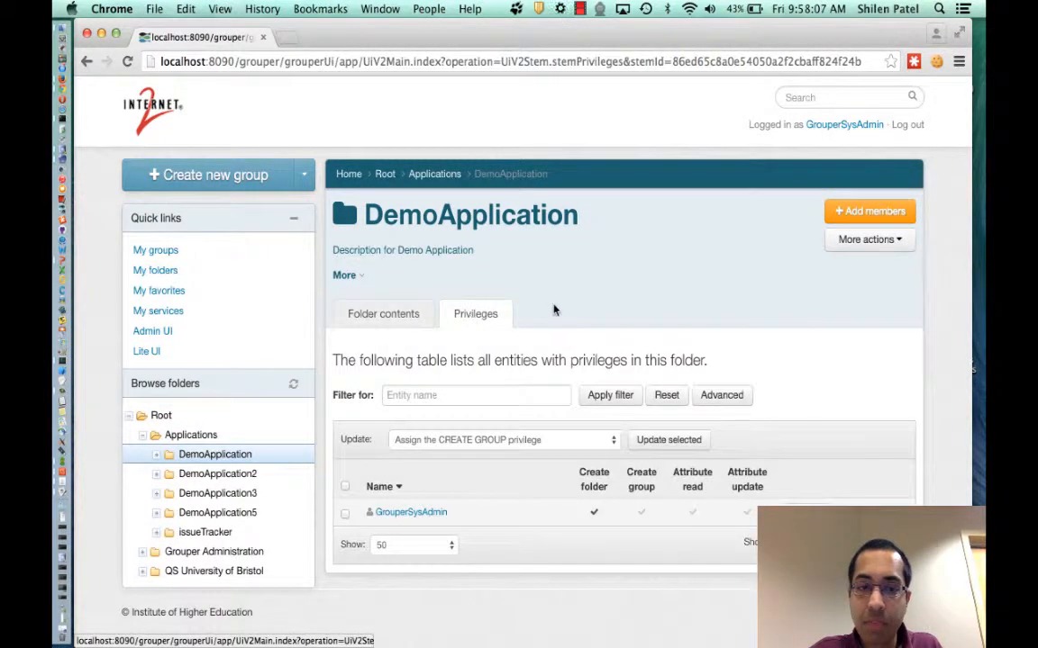
scroll(591, 298, "down", 1)
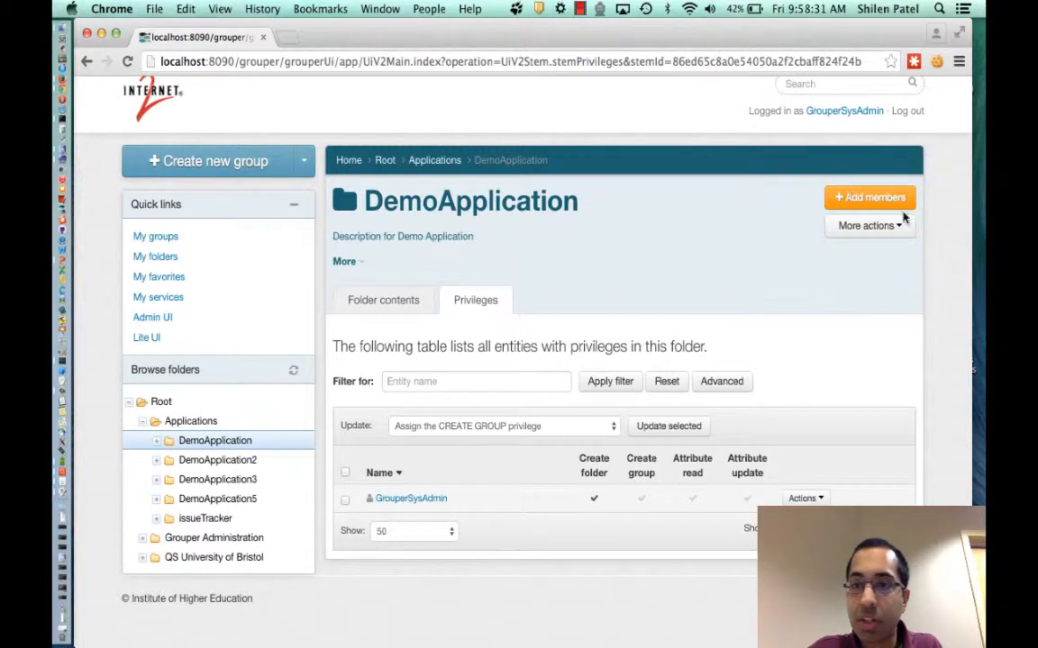
left_click(851, 197)
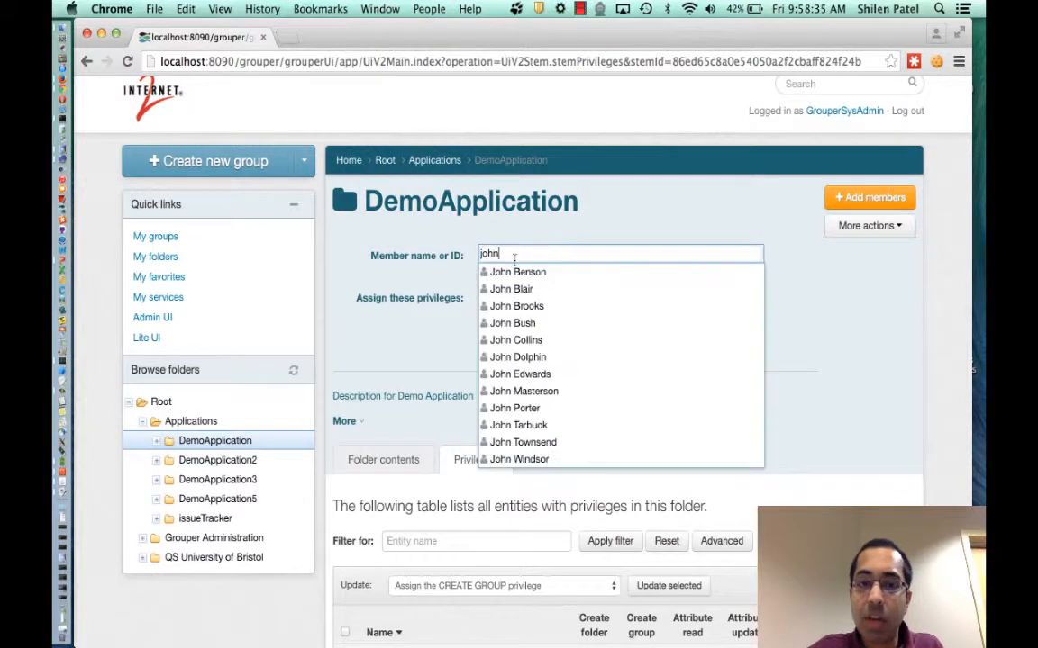
type("john")
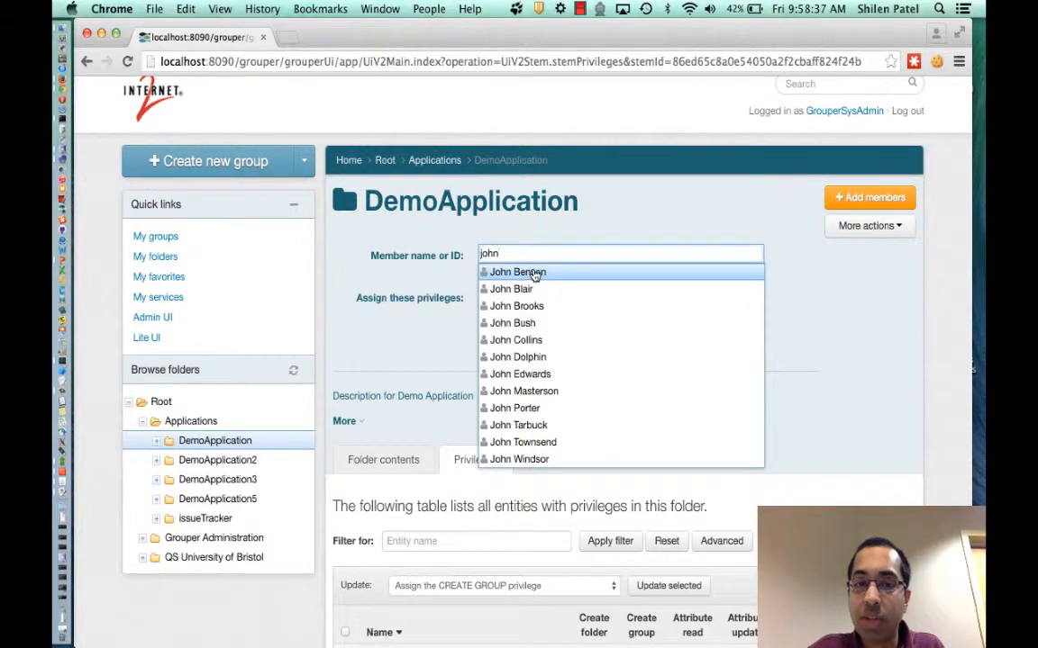
left_click(534, 277)
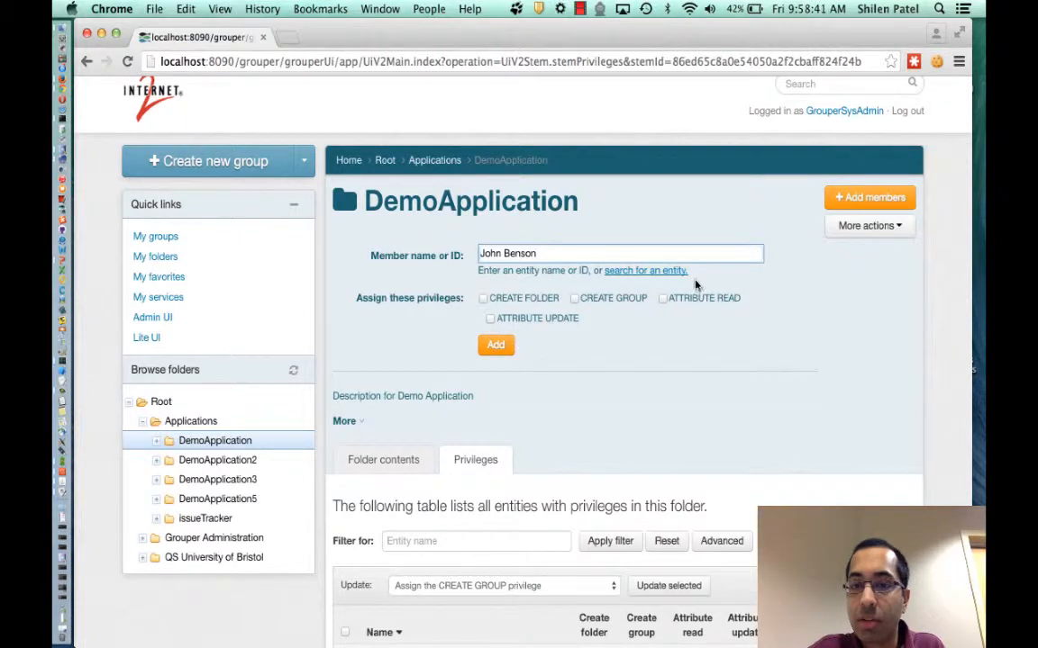
left_click(662, 298)
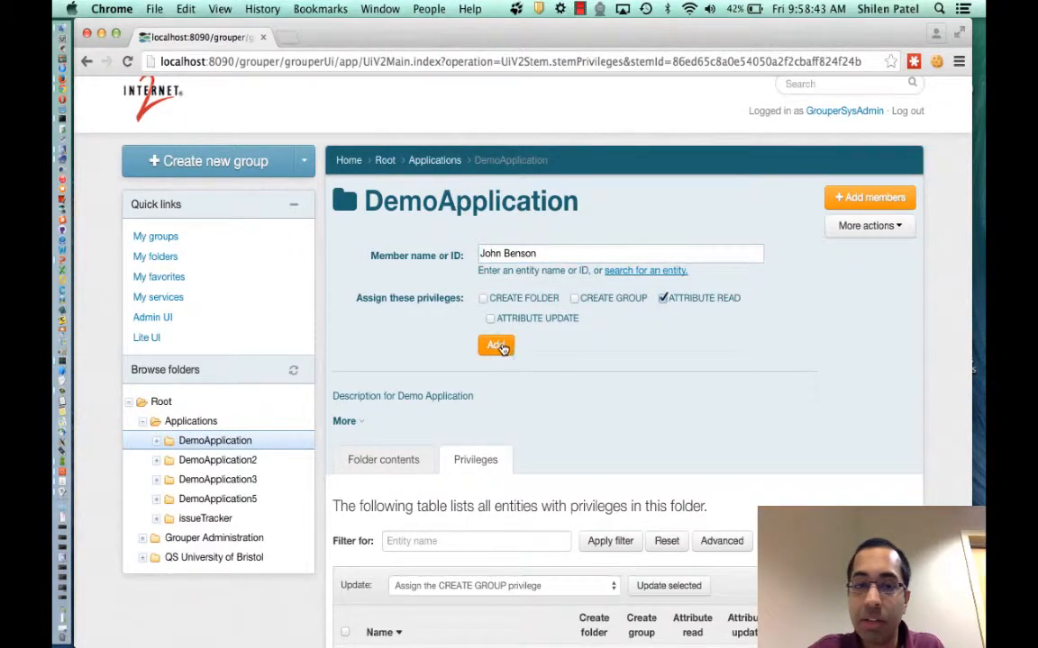
left_click(504, 348)
Assign the added person the ATTRIBUTE UPDATE and CREATE FOLDER privileges directly in the privileges table
scroll(567, 343, "down", 5)
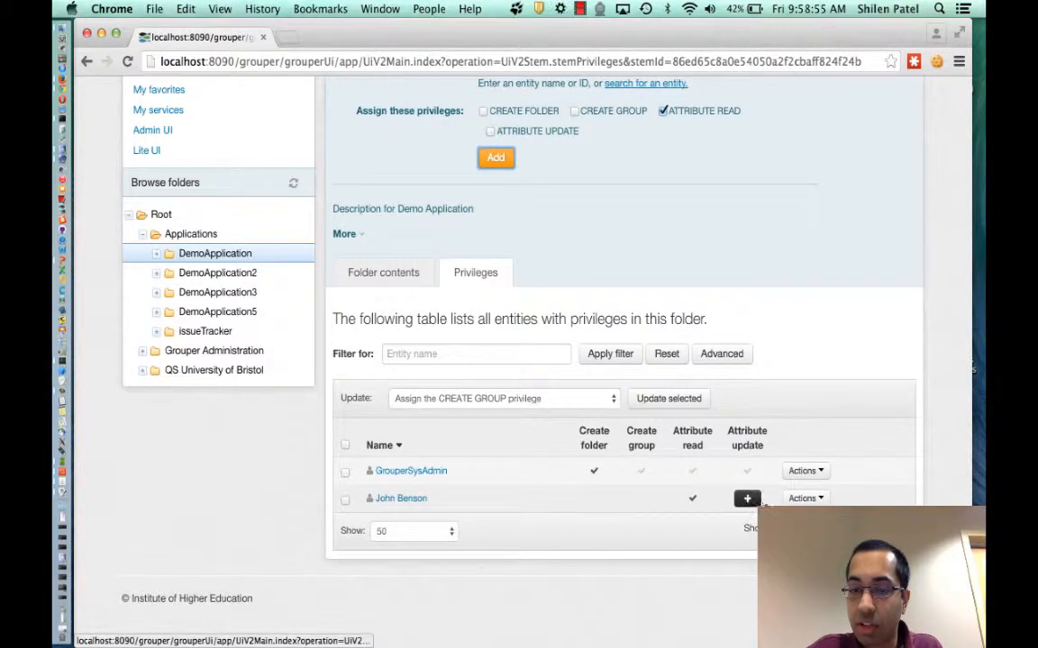
left_click(747, 498)
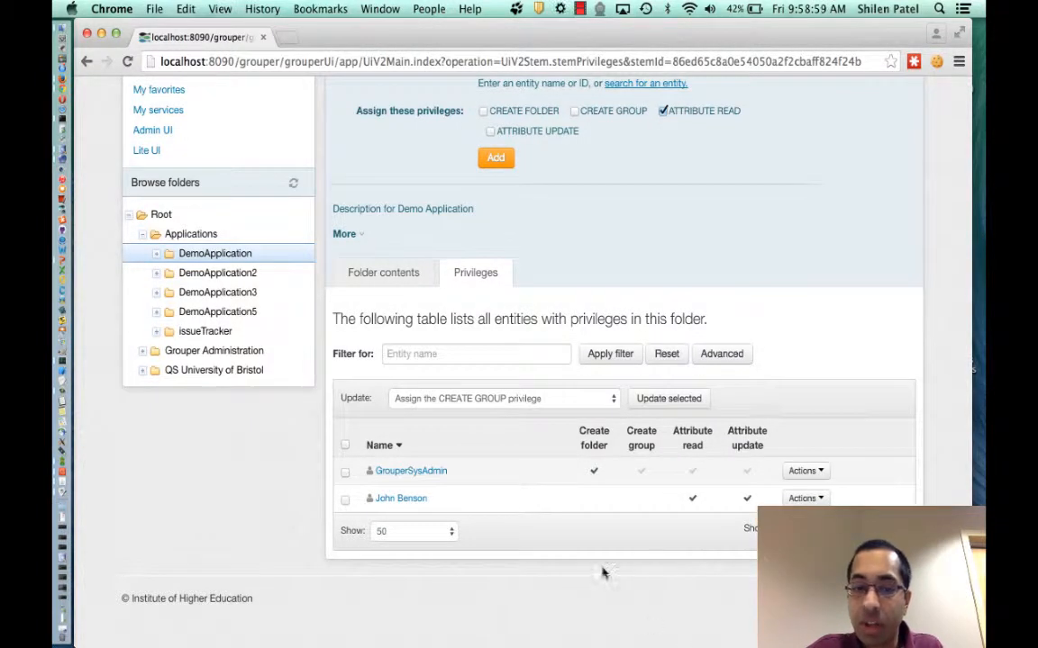
left_click(593, 500)
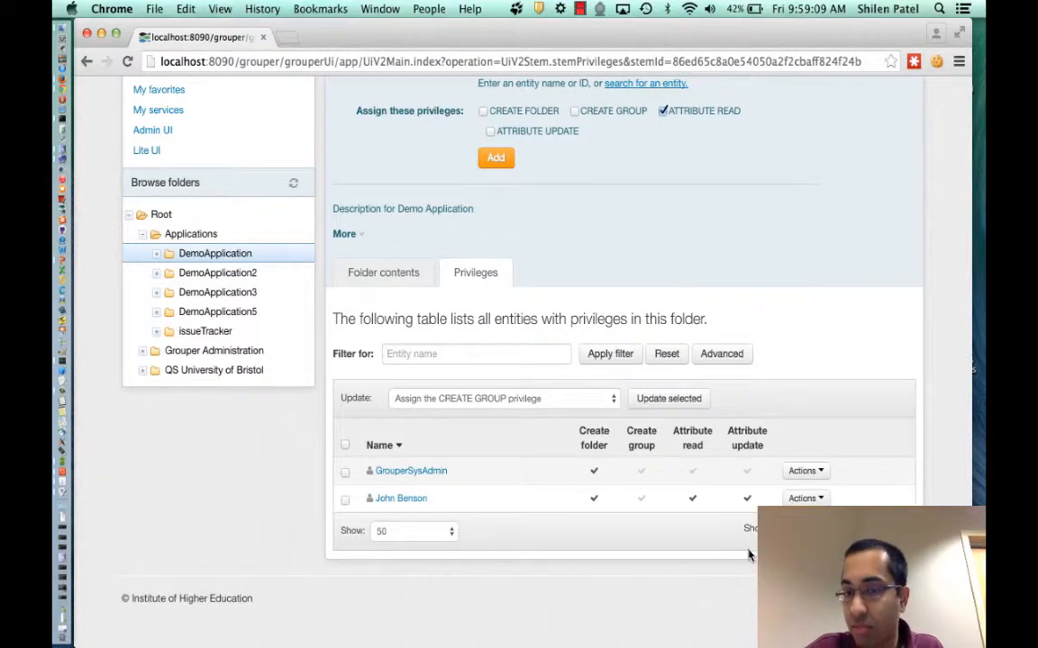
Revoke the added person's ATTRIBUTE UPDATE and CREATE FOLDER privileges in the privileges table
left_click(746, 498)
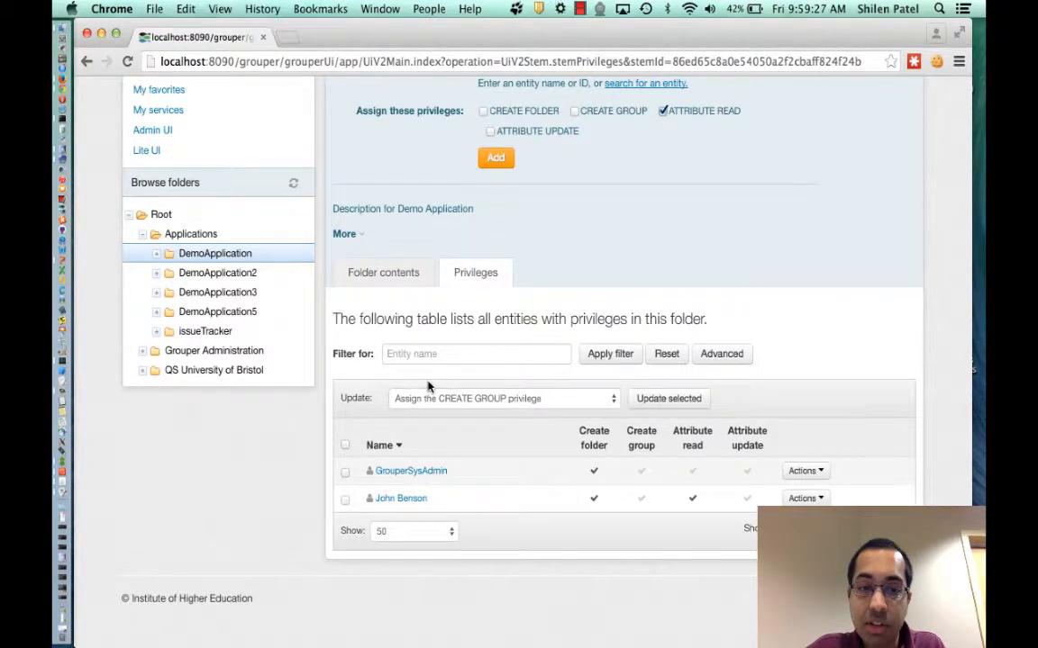
left_click(583, 398)
left_click(583, 398)
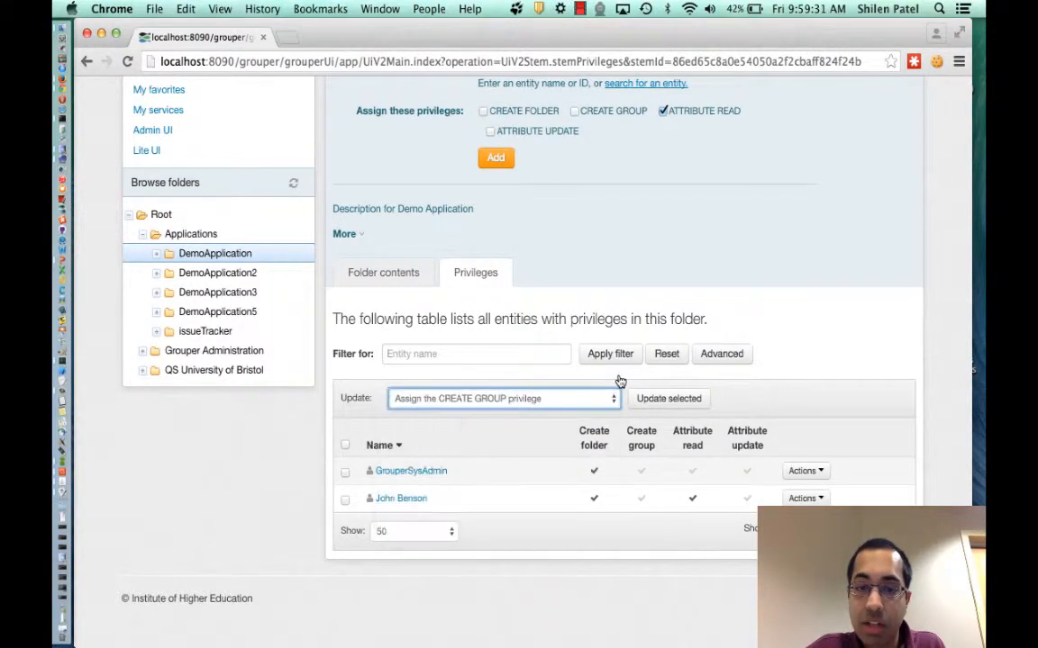
left_click(594, 500)
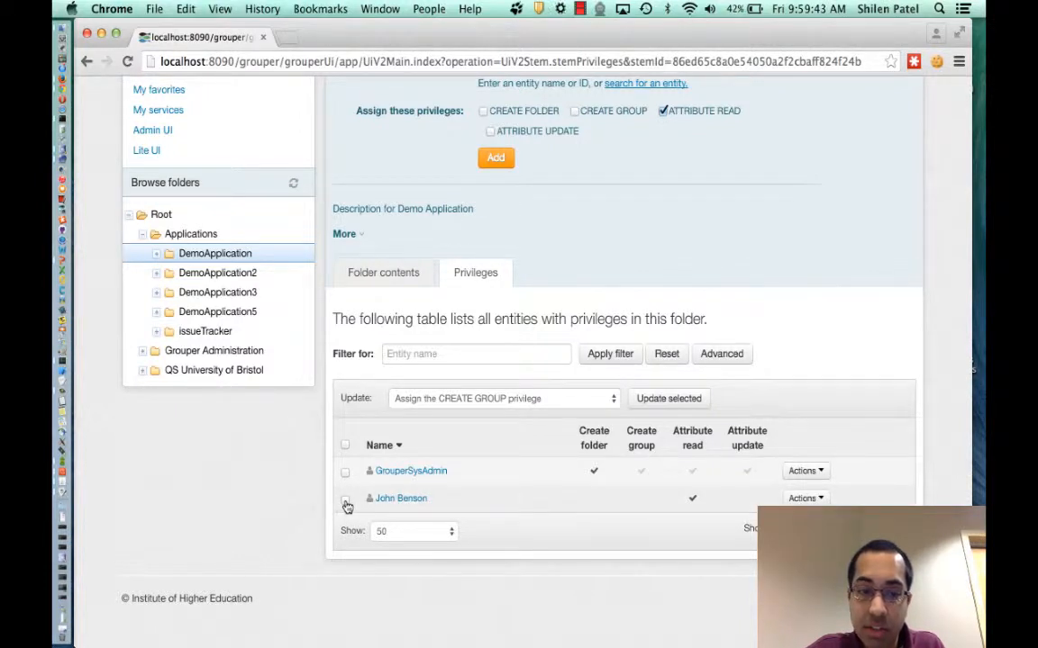
Assign the CREATE FOLDER privilege to the added person by updating the selected table entry
left_click(430, 398)
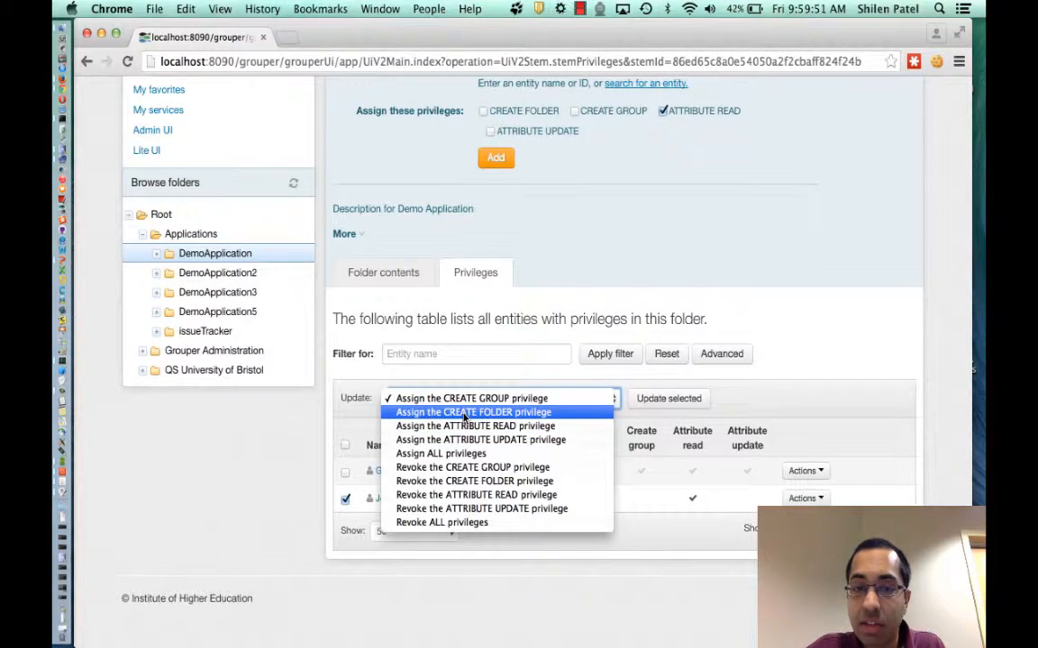
left_click(425, 412)
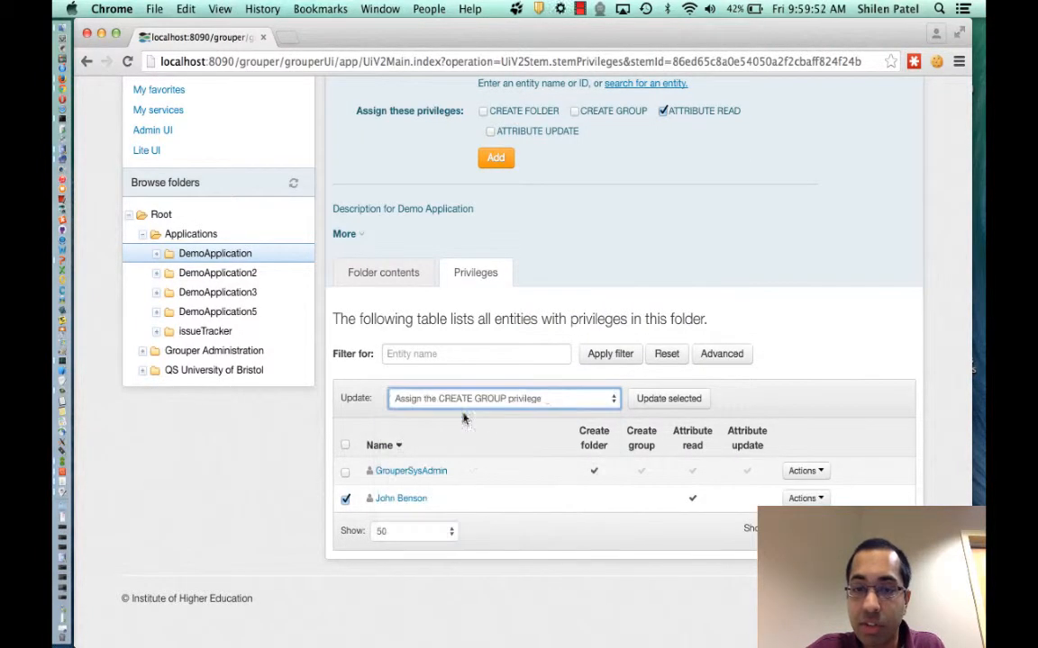
left_click(671, 405)
scroll(703, 442, "down", 5)
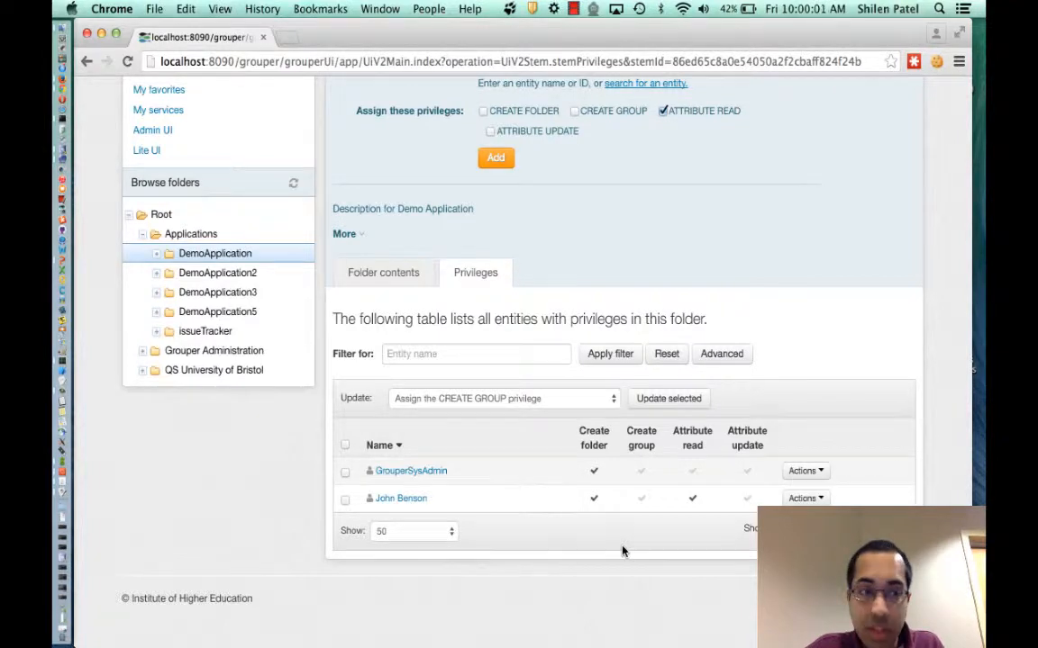
Add the group Applications:DemoApplication:users-staff to the folder's privileges with ATTRIBUTE READ
scroll(621, 551, "up", 3)
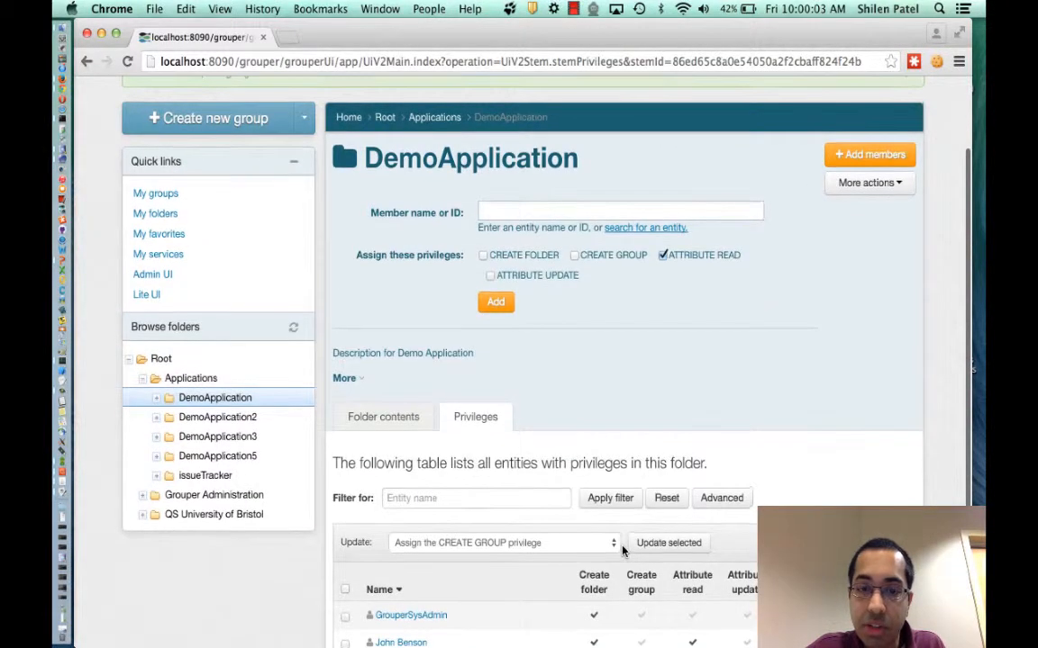
scroll(622, 551, "up", 3)
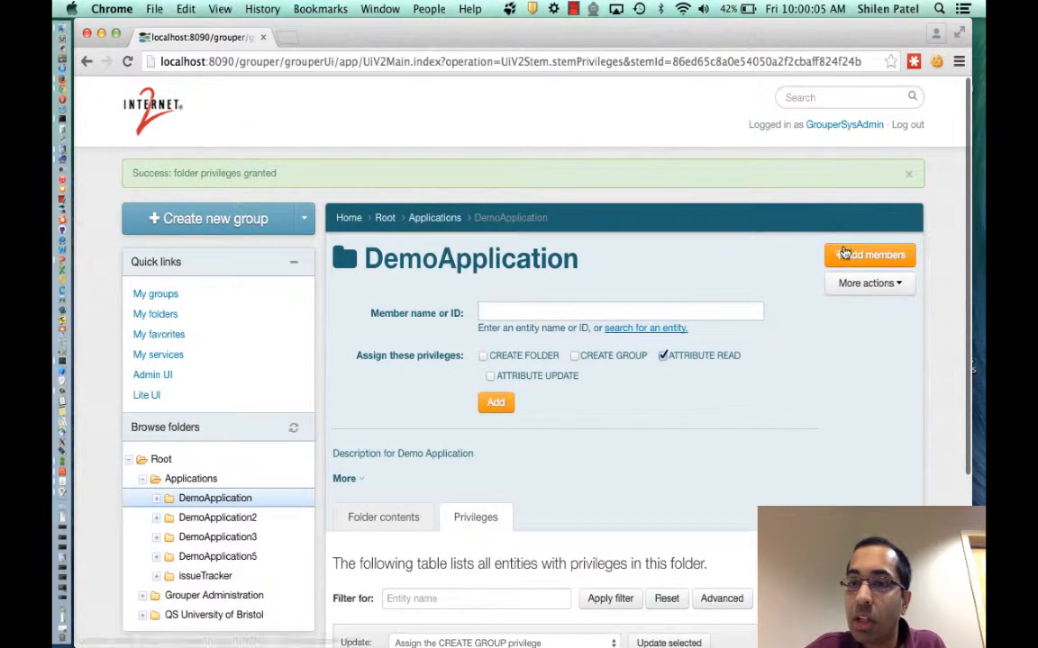
left_click(844, 253)
left_click(858, 261)
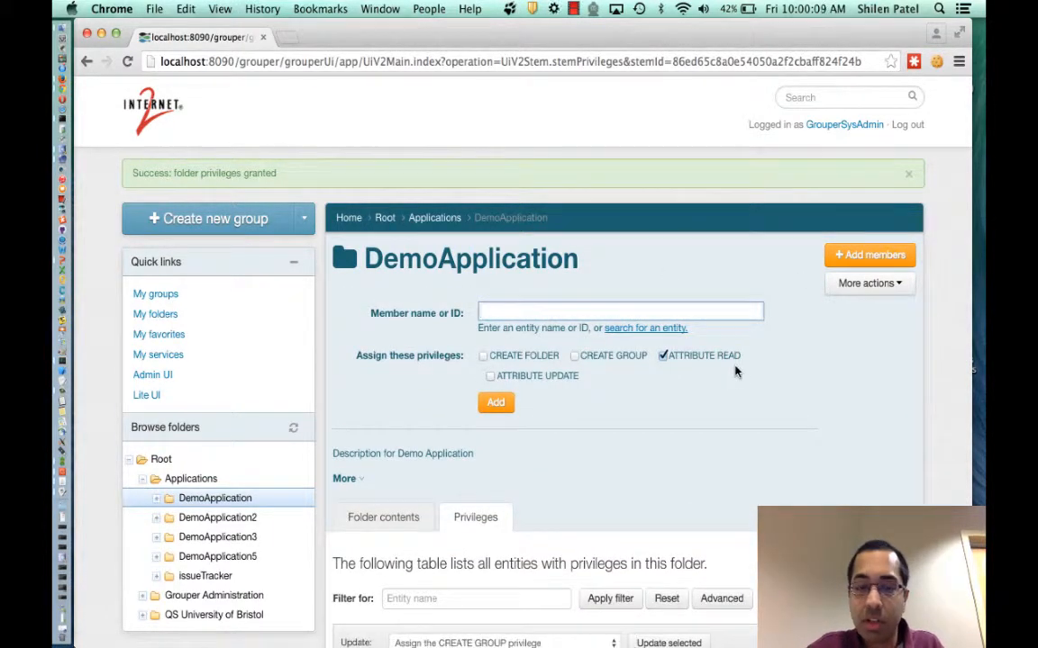
type("users-staff")
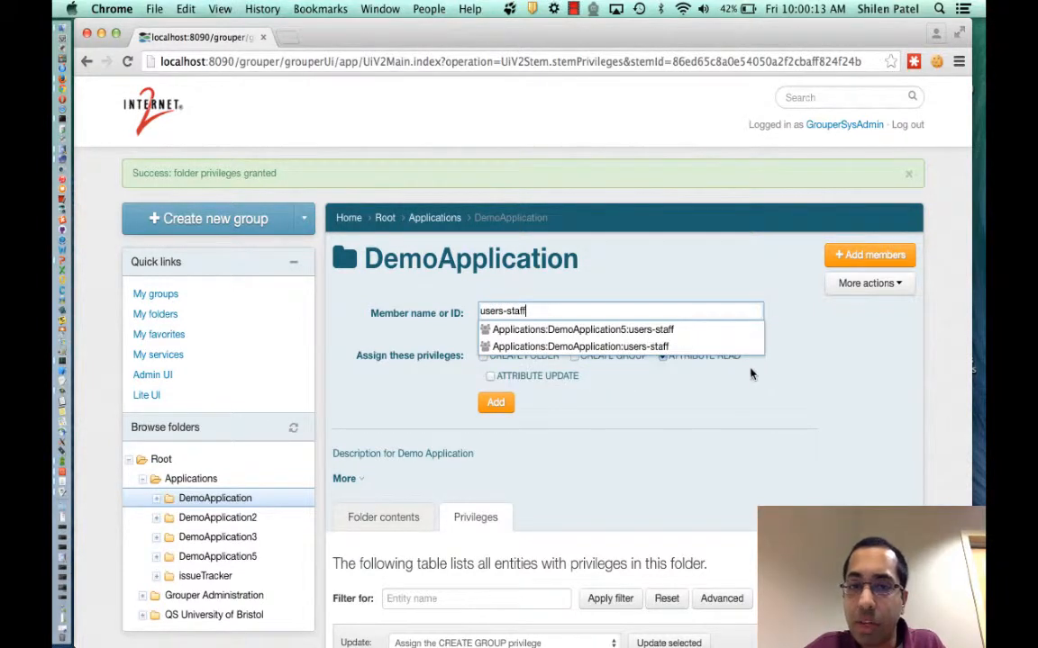
left_click(591, 346)
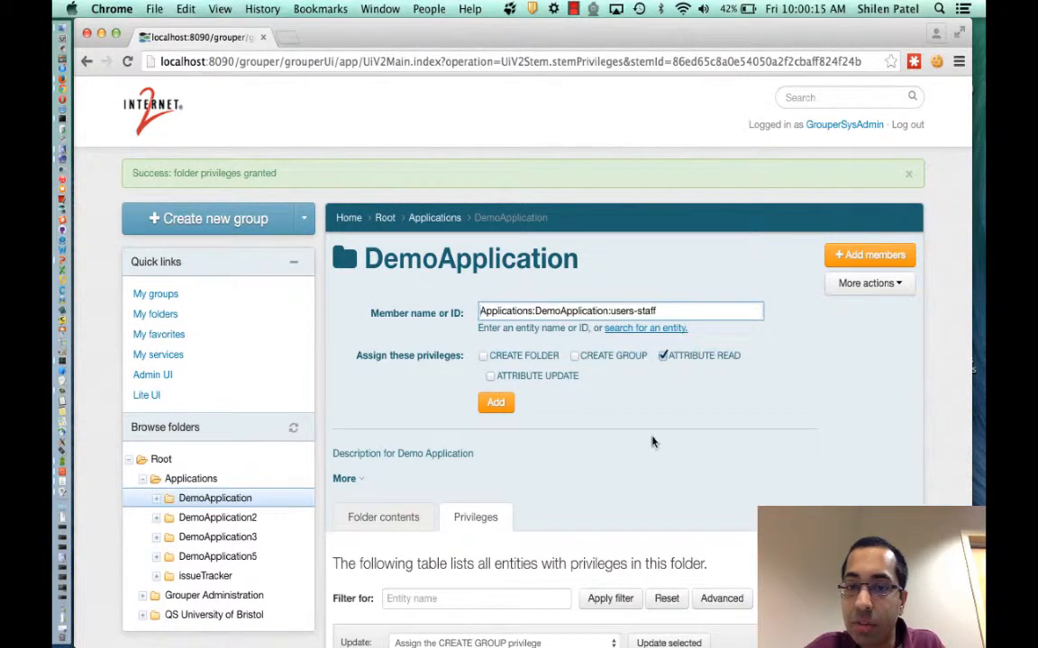
left_click(496, 406)
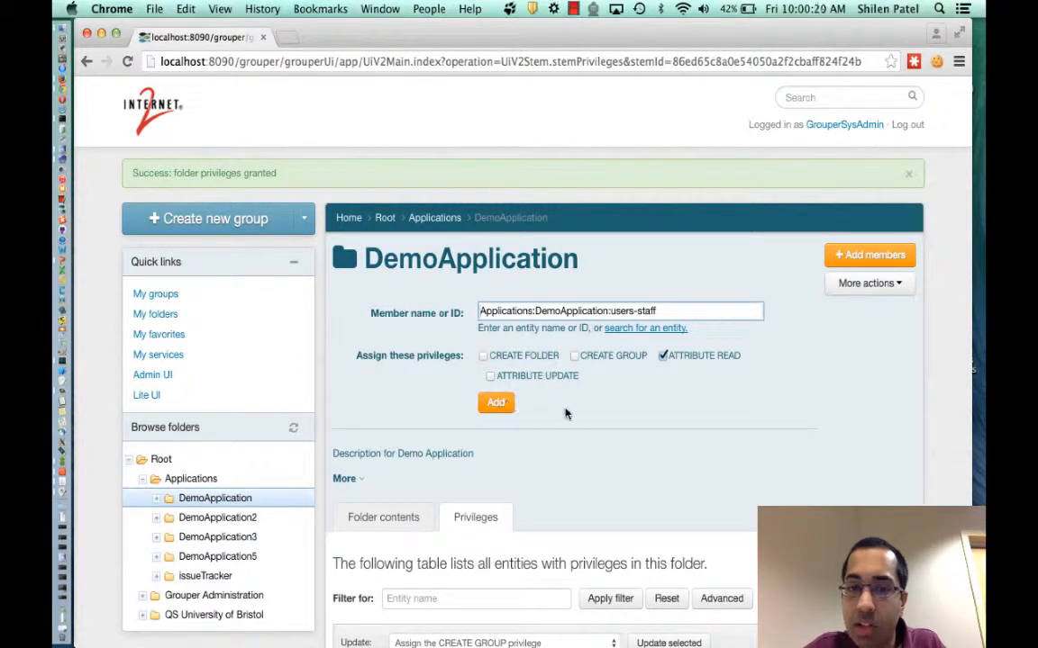
left_click(500, 405)
Assign the users-staff group the ATTRIBUTE UPDATE and CREATE FOLDER privileges in the privileges table
scroll(628, 421, "down", 5)
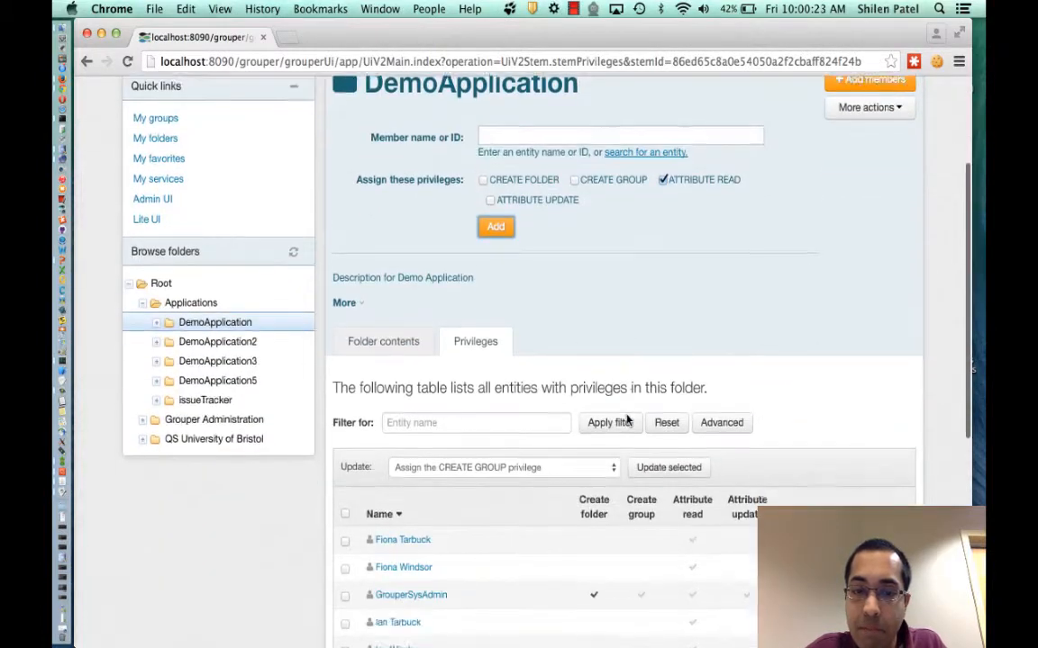
scroll(628, 421, "down", 5)
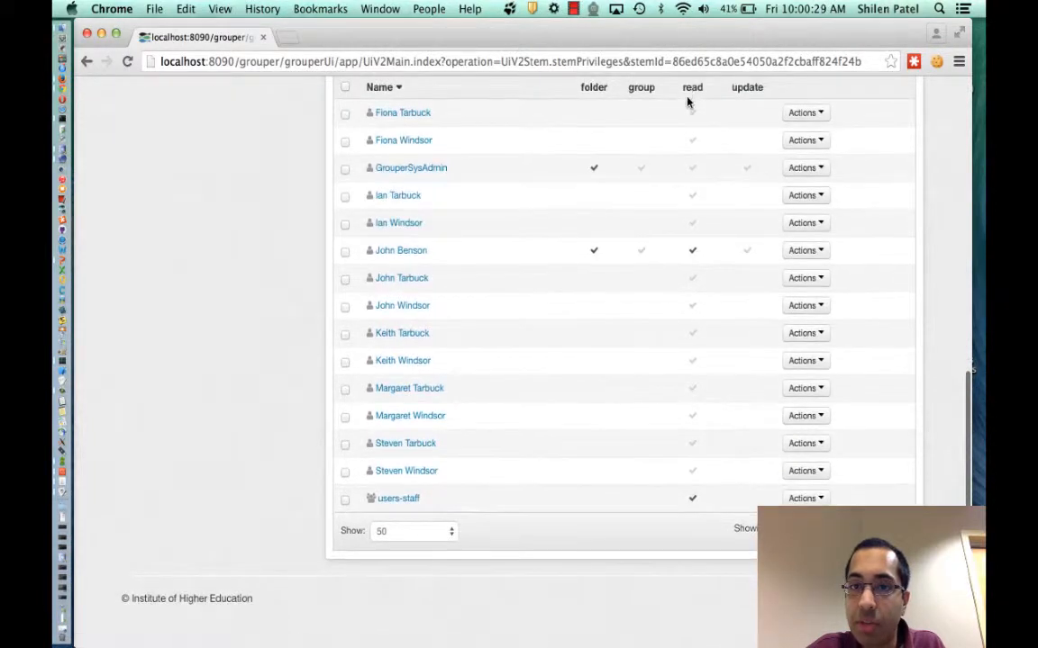
scroll(684, 86, "up", 1)
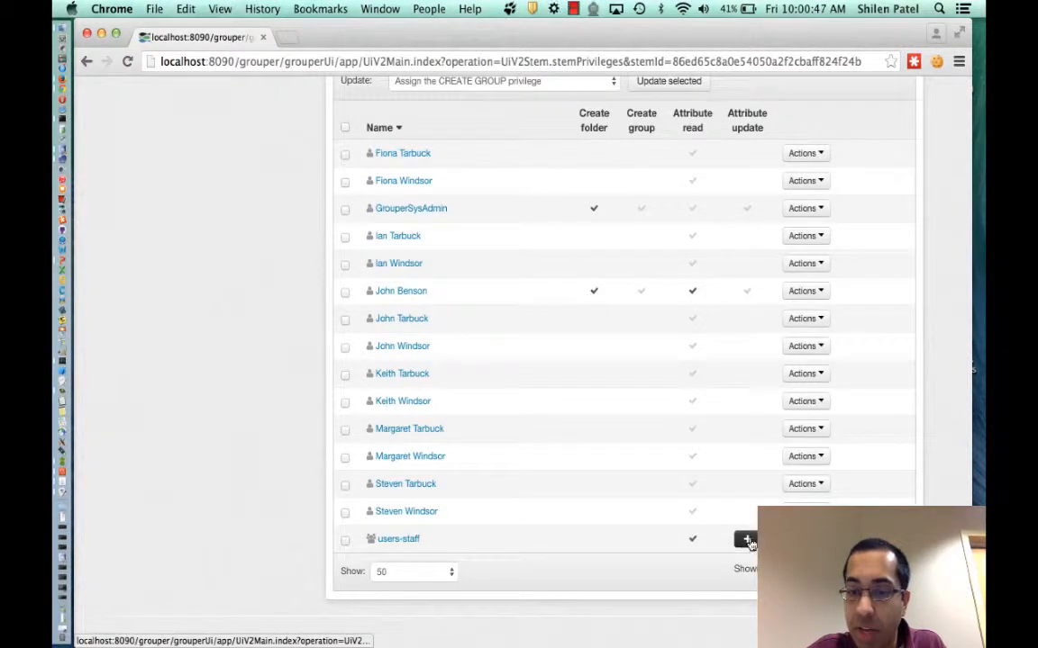
left_click(748, 540)
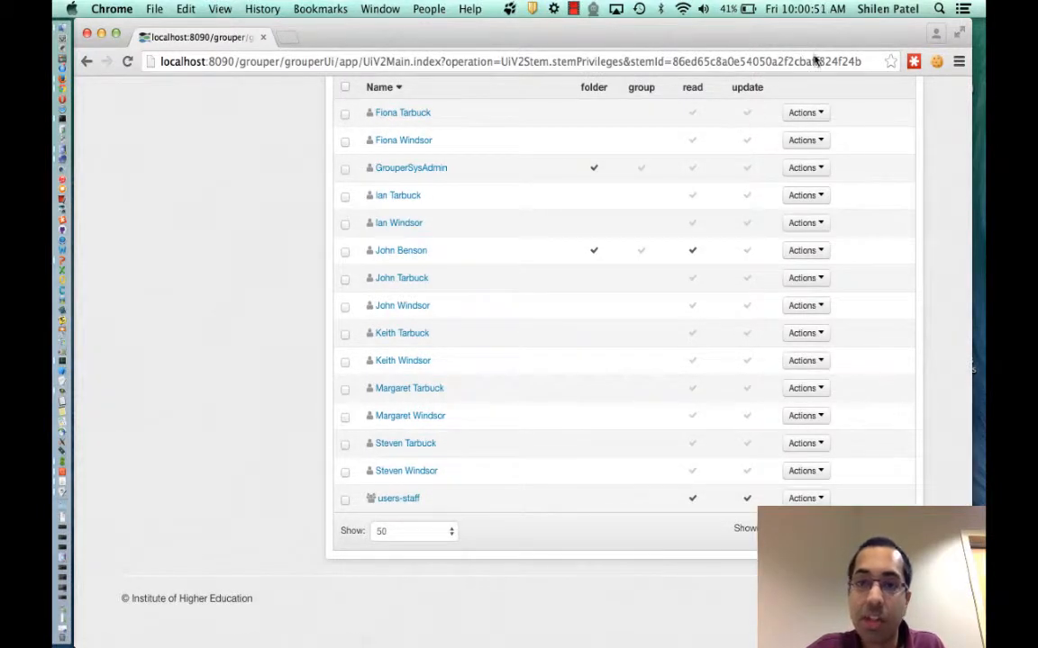
scroll(910, 227, "up", 2)
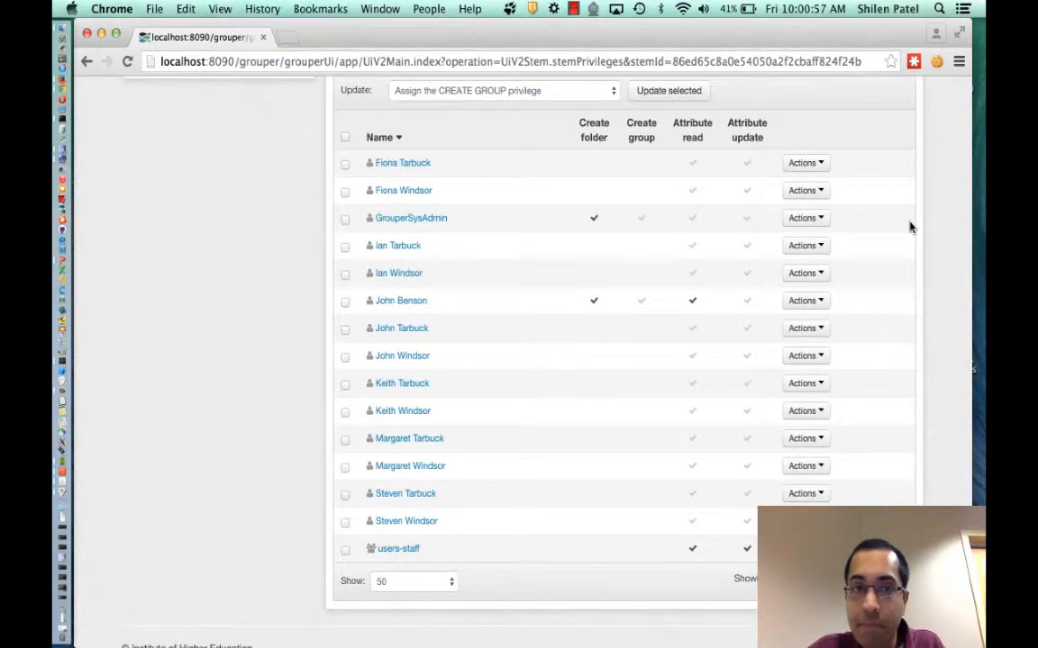
scroll(909, 227, "up", 2)
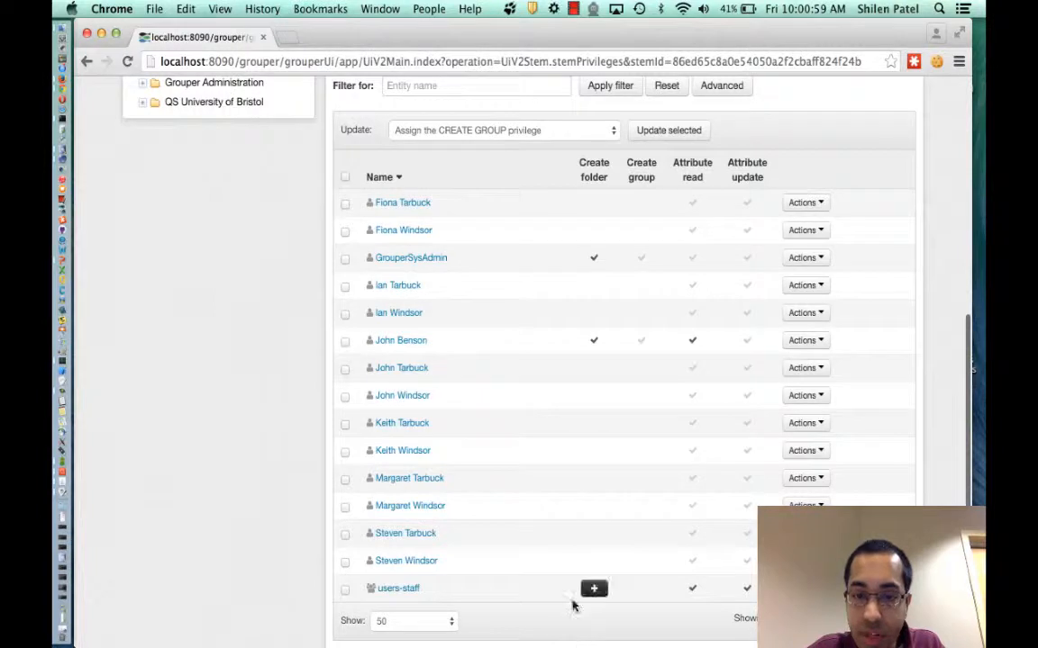
left_click(594, 590)
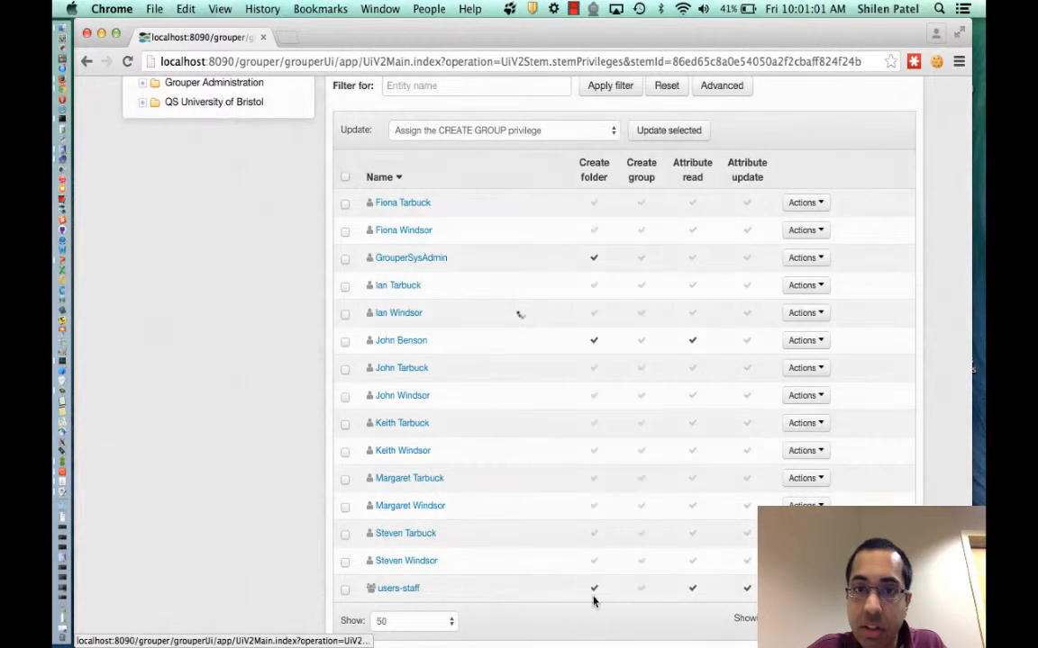
Trace the folder privileges of the person listed two rows below the individually added member, and examine the paths that grant them
scroll(593, 602, "down", 3)
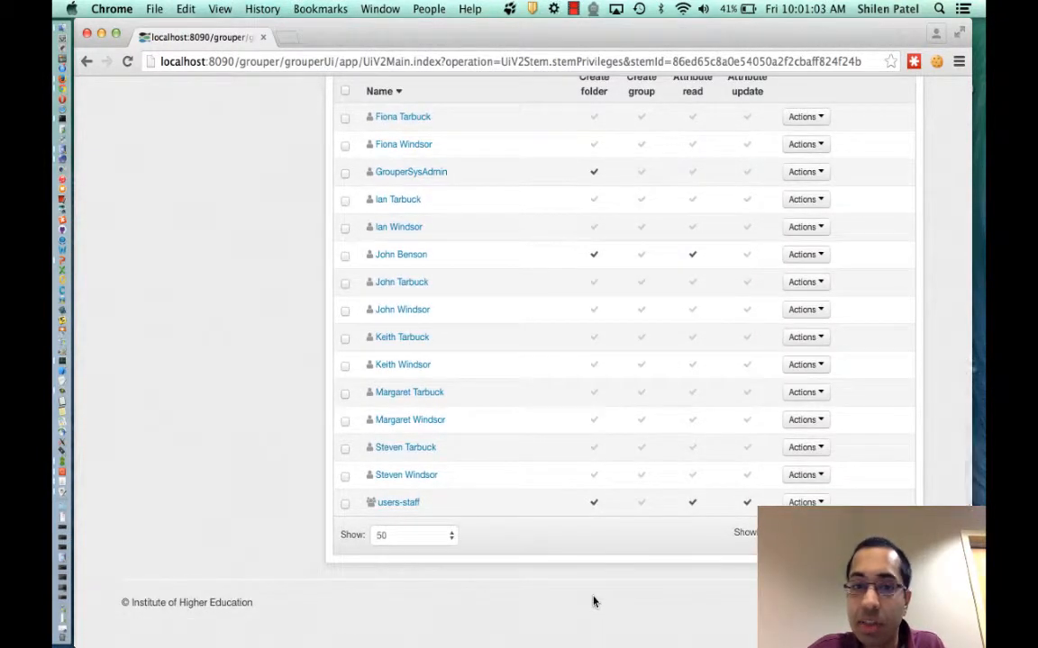
scroll(592, 602, "up", 1)
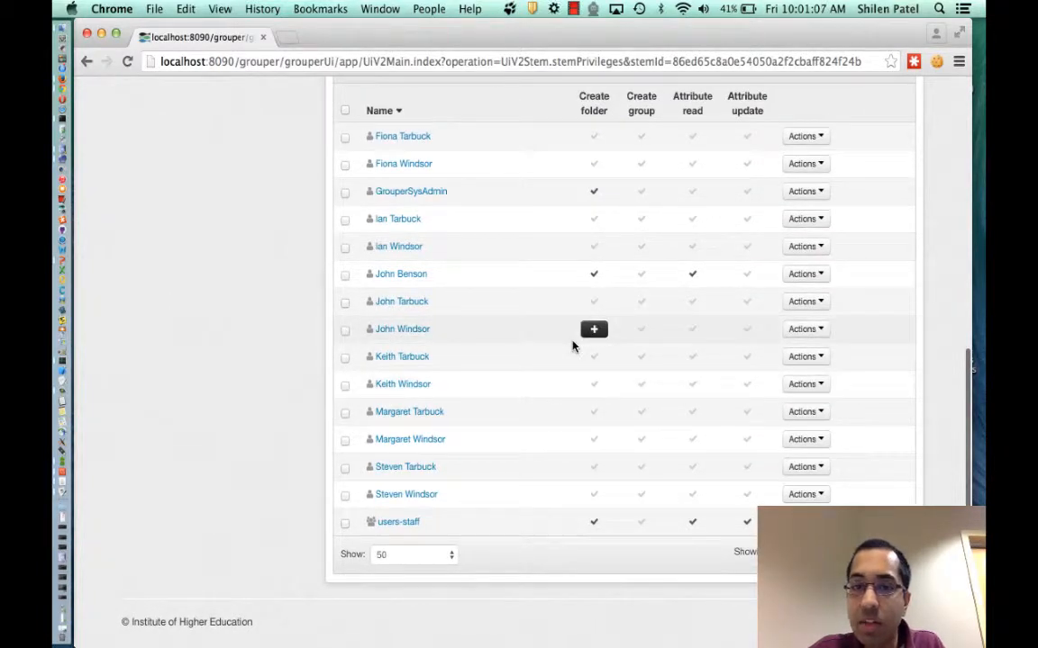
left_click(819, 329)
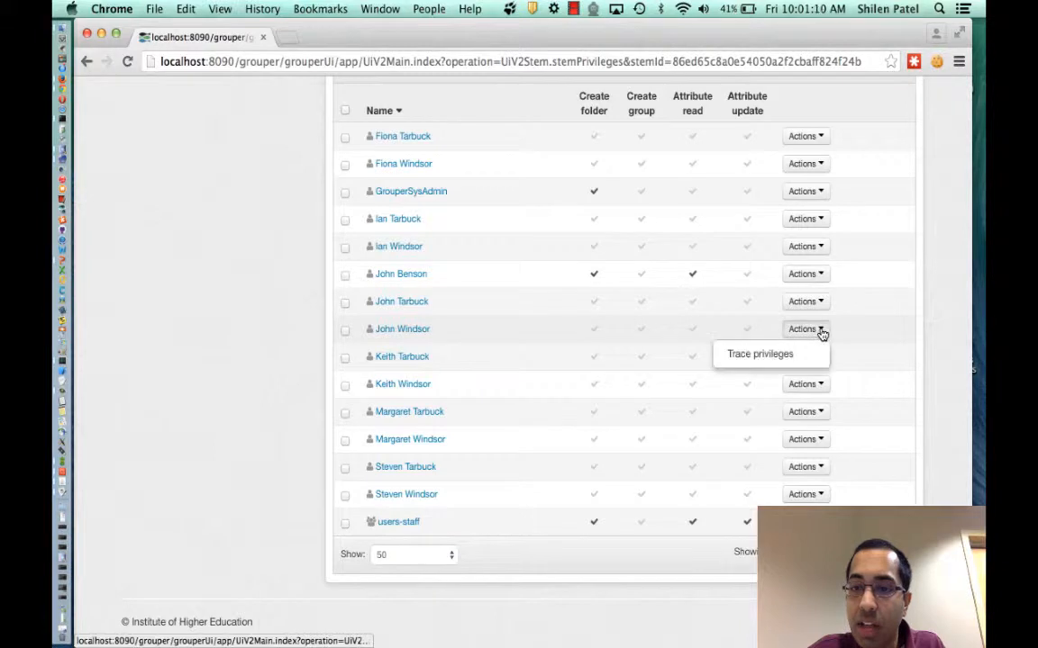
left_click(762, 355)
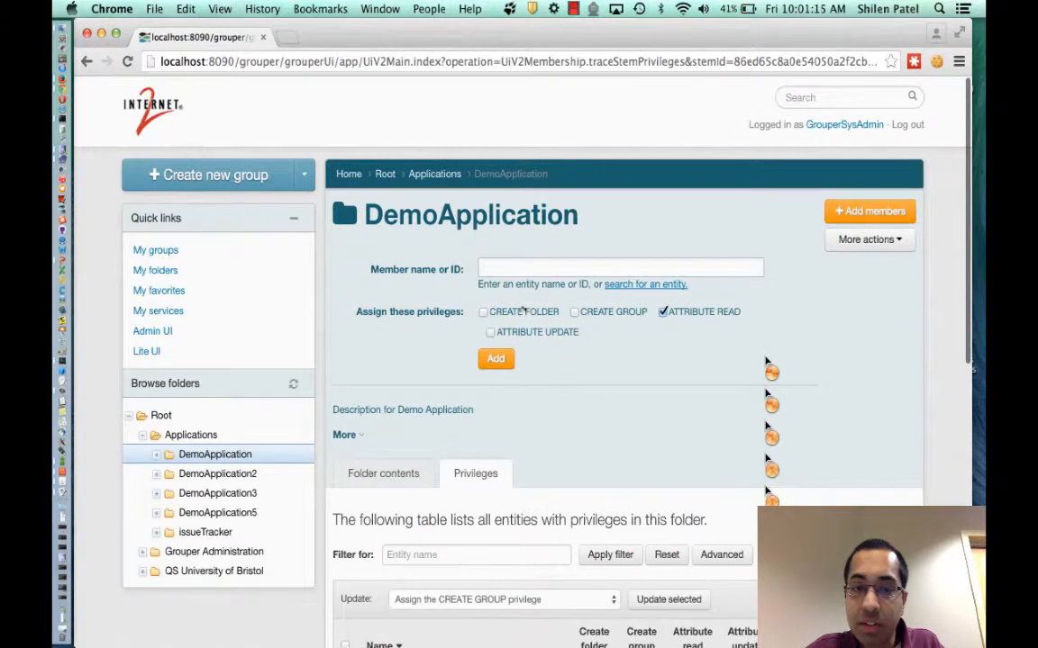
scroll(766, 362, "down", 3)
scroll(766, 362, "down", 2)
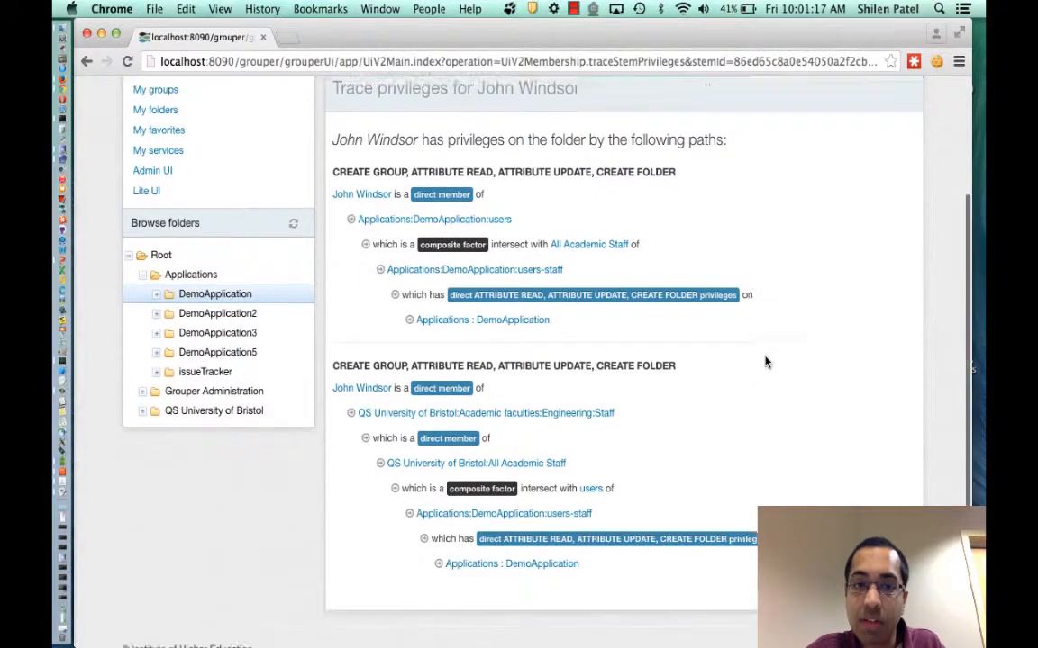
Review both membership paths through the users-staff group that give the traced person privileges on the DemoApplication folder
scroll(765, 362, "down", 1)
scroll(766, 362, "up", 2)
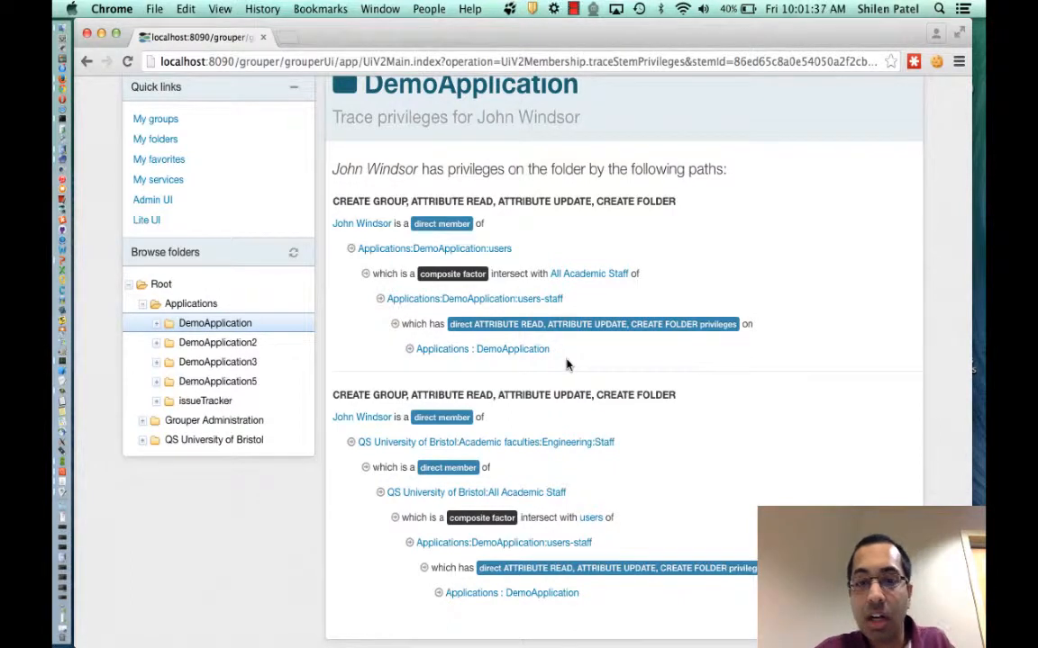
scroll(566, 364, "down", 2)
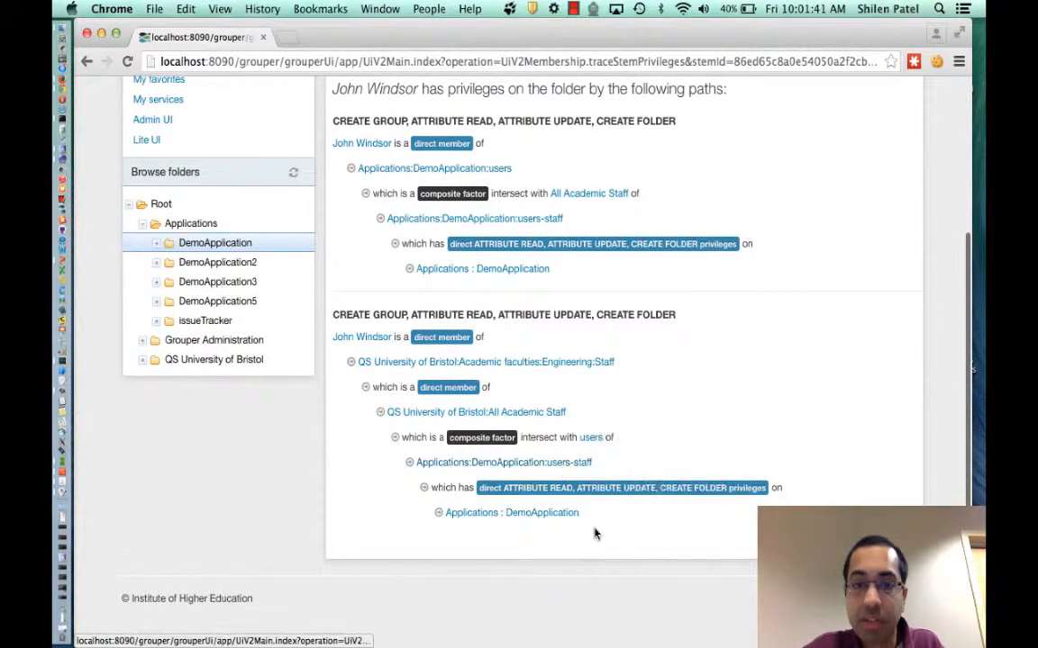
scroll(594, 533, "up", 3)
scroll(594, 533, "up", 2)
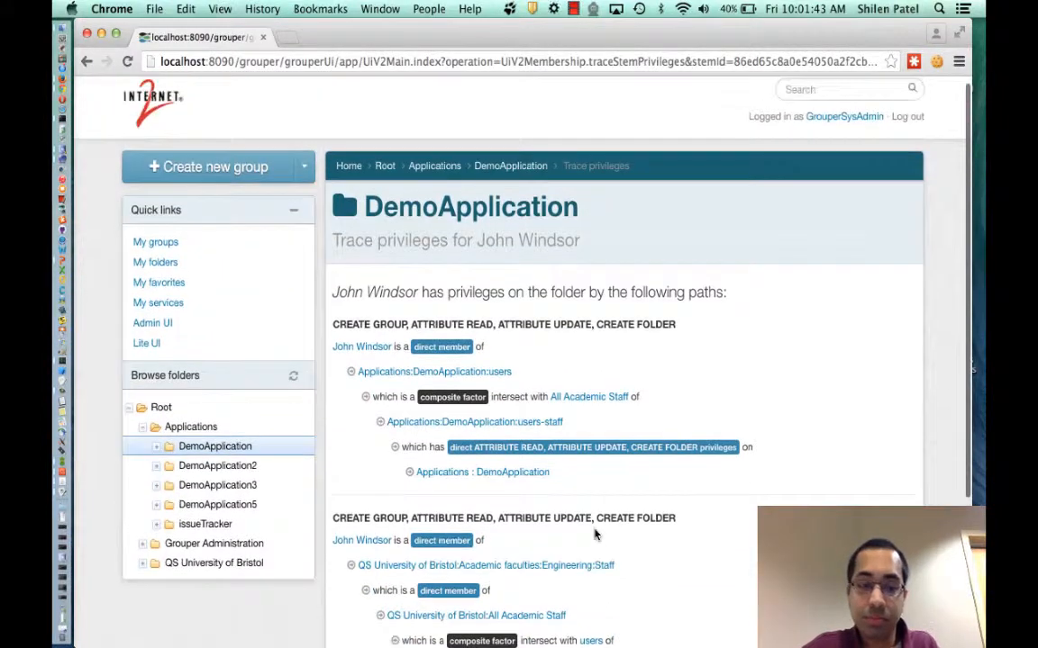
Switch to PowerPoint, present end-users-new-ui-part4.pptx from the Quiz slide, and advance to the closing Thanks slide
key("super+Tab")
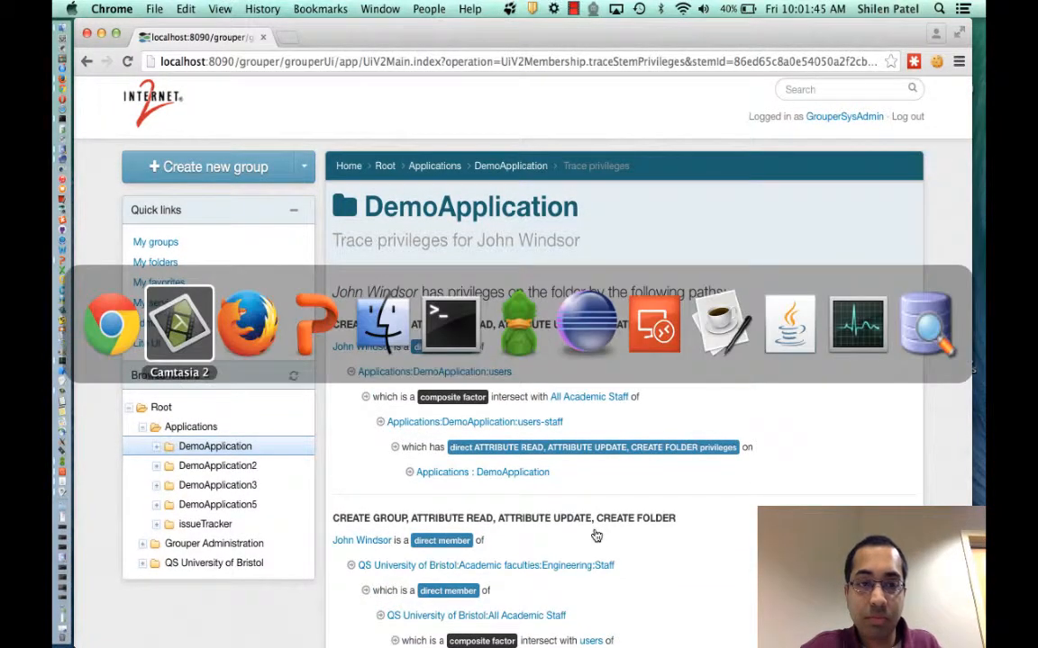
left_click(280, 300)
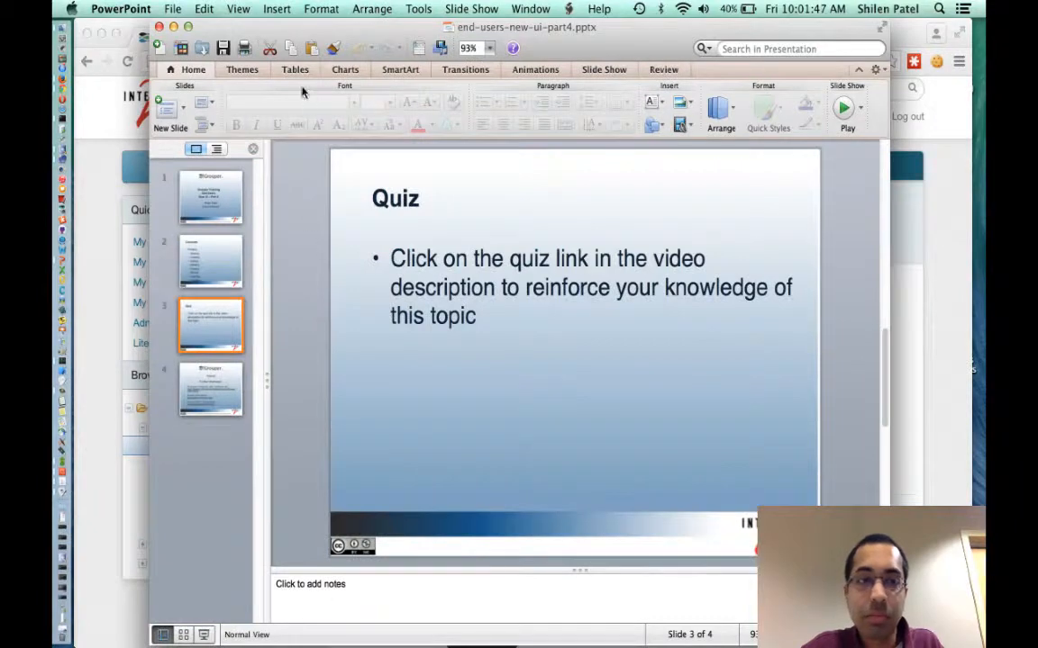
left_click(845, 109)
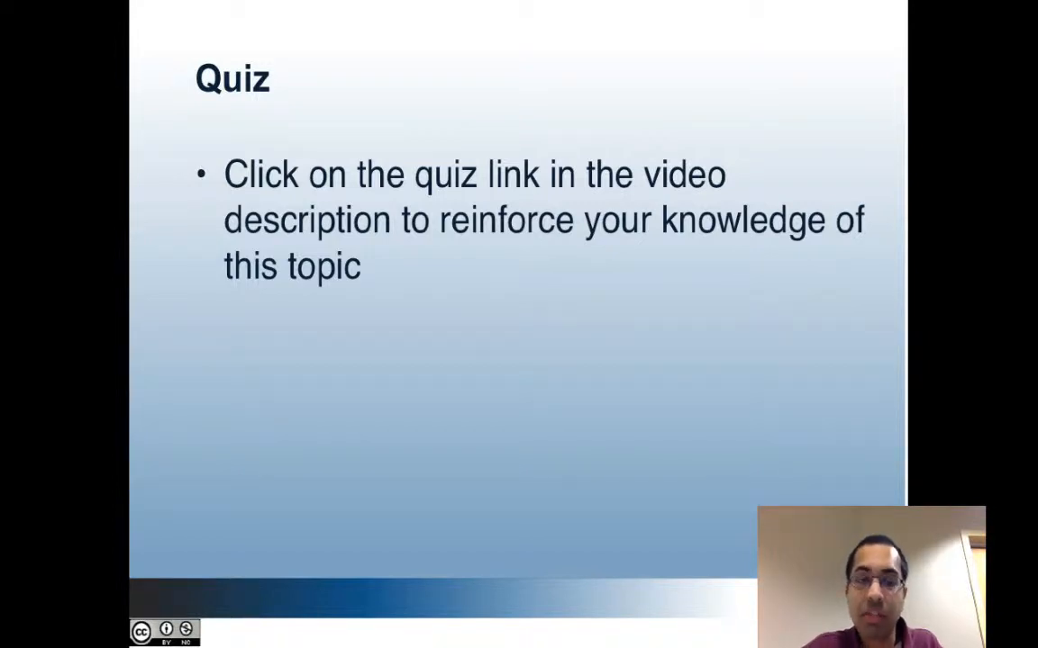
key("Right")
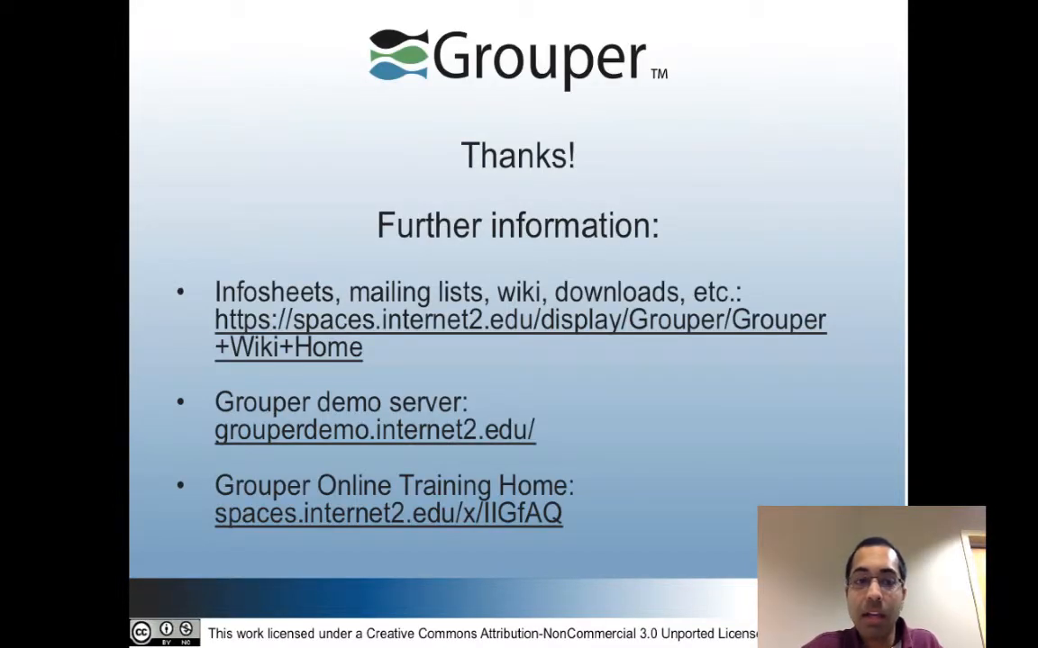